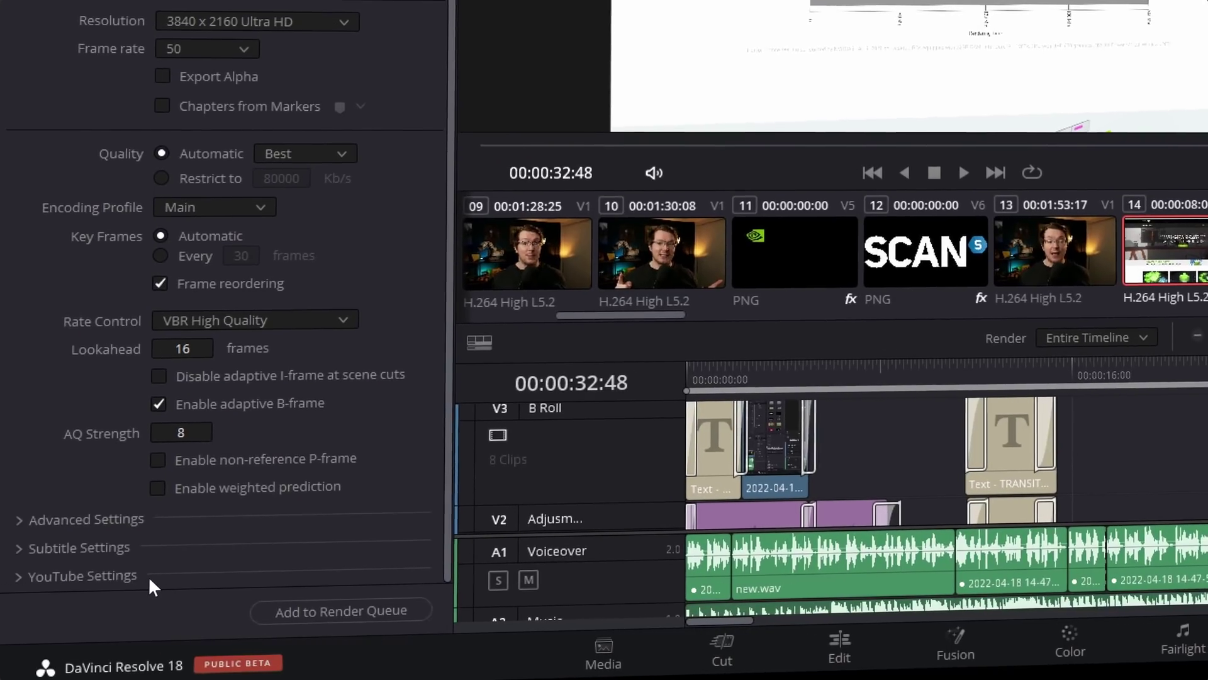
- Choose 2160p as the YouTube preset's resolution under the expanded YouTube Settings
left_click(20, 577)
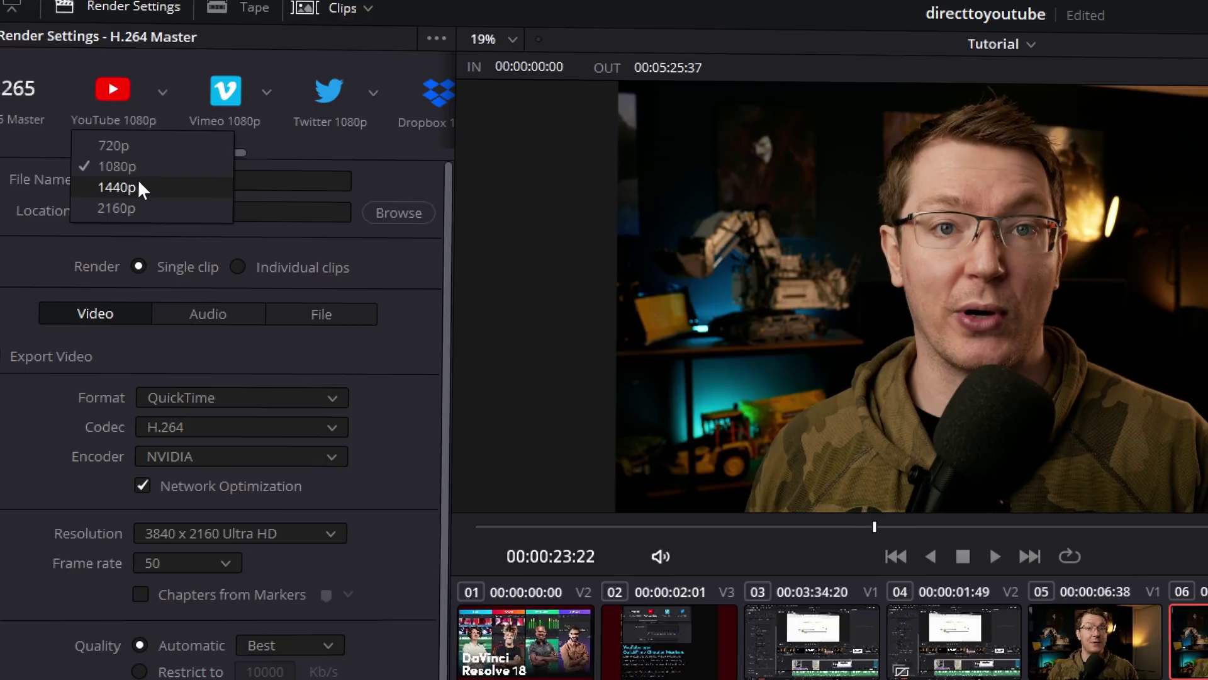
left_click(126, 209)
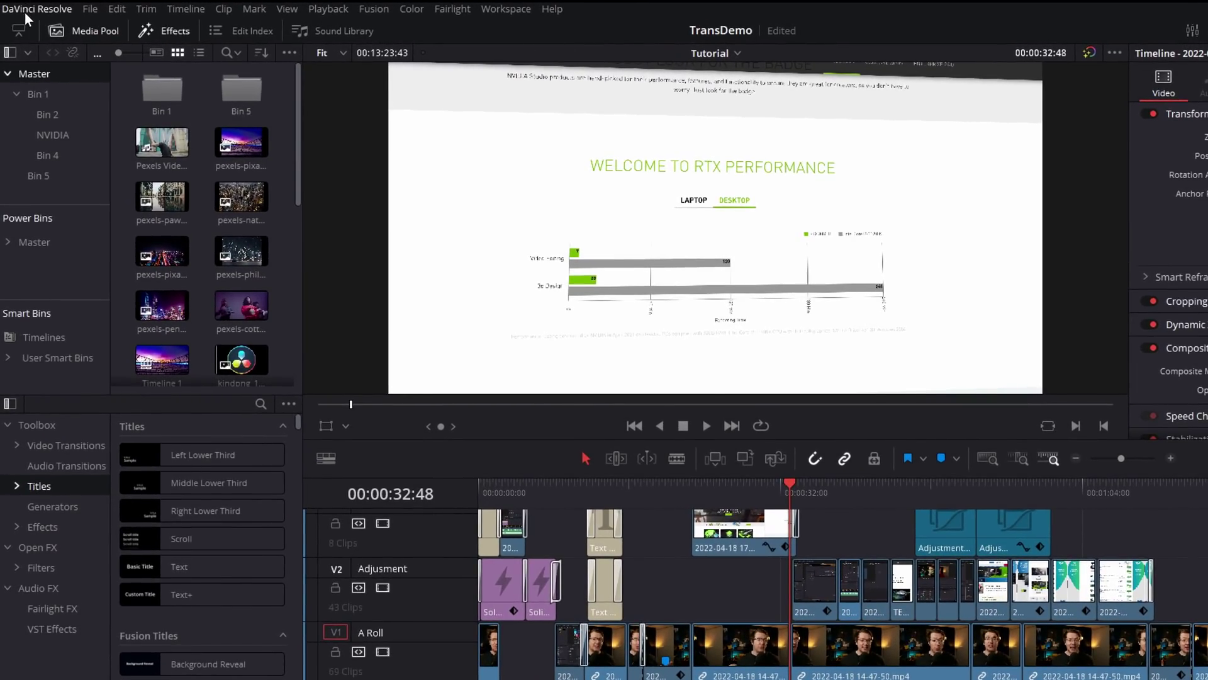
- Start the YouTube sign-in from Preferences > Internet Accounts
left_click(37, 11)
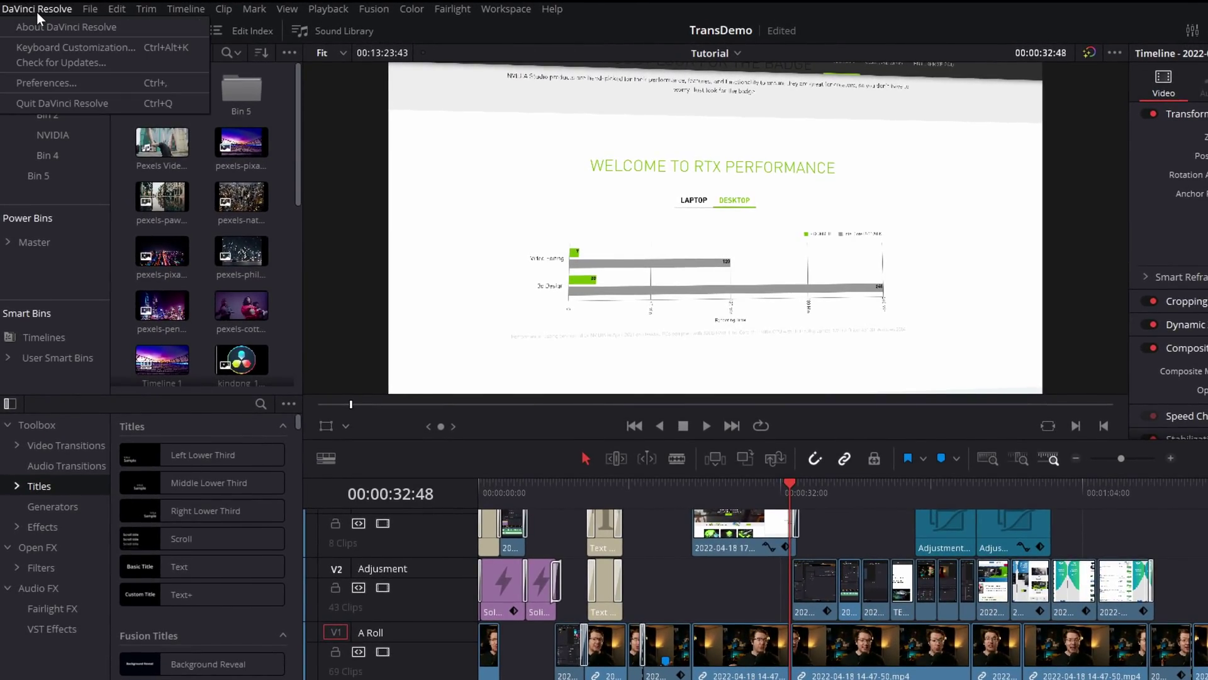
left_click(51, 83)
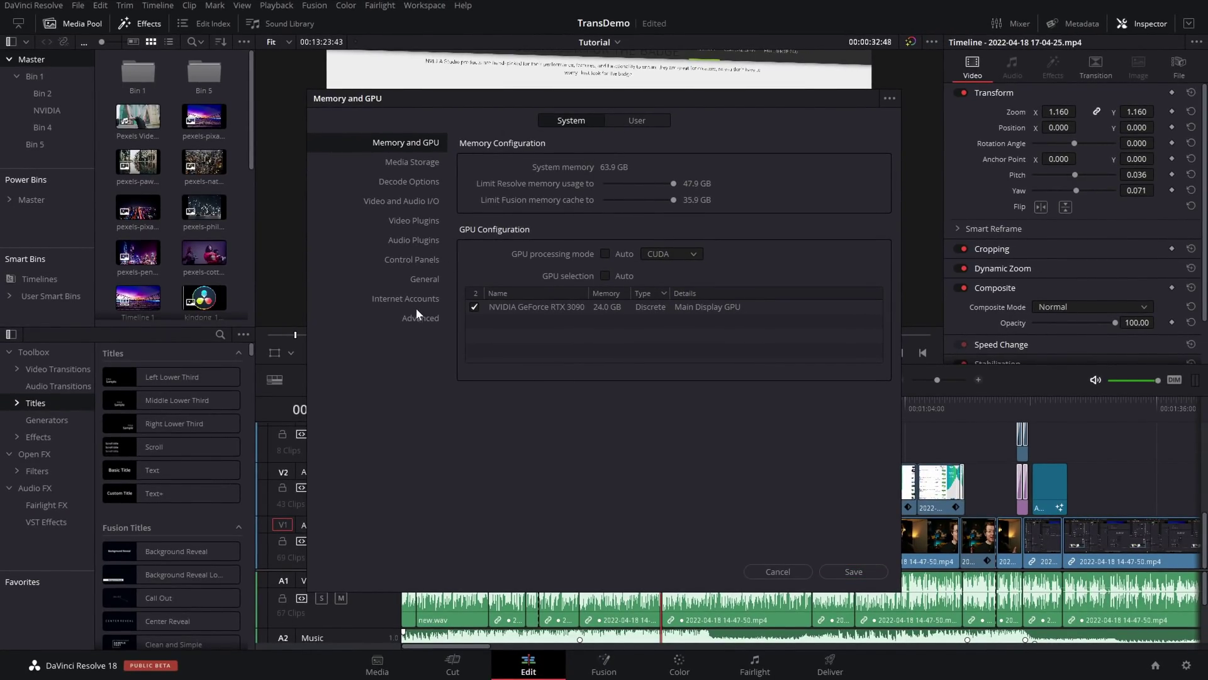
left_click(392, 300)
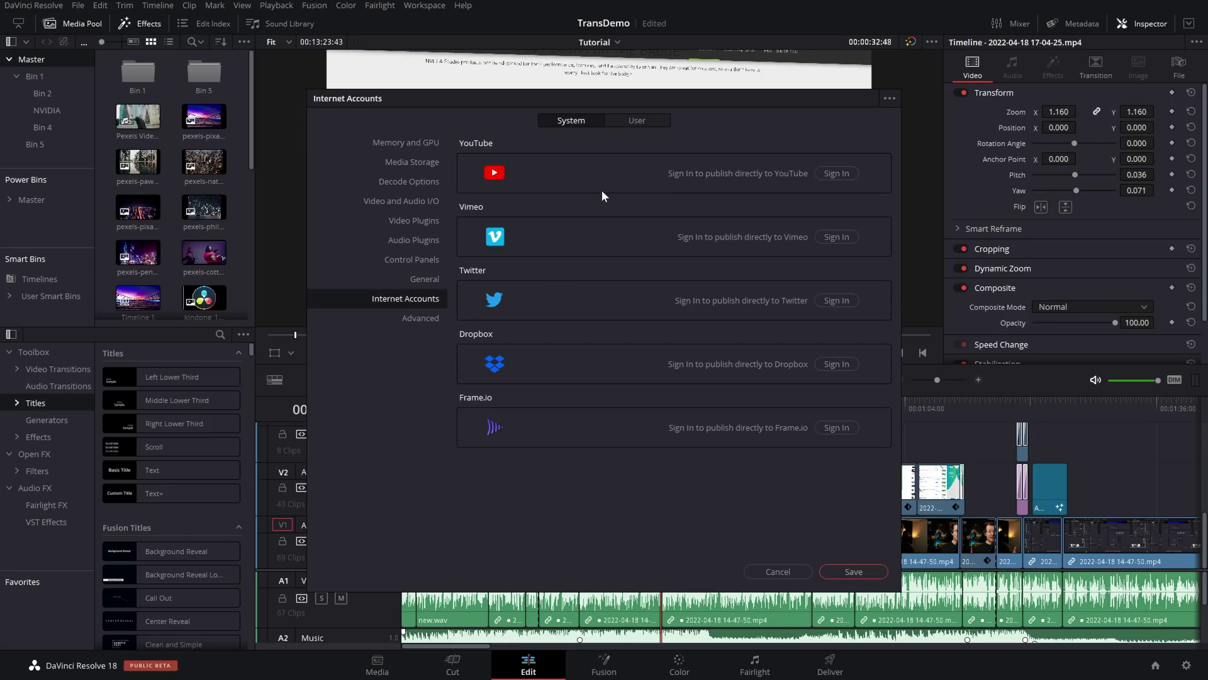
left_click(836, 174)
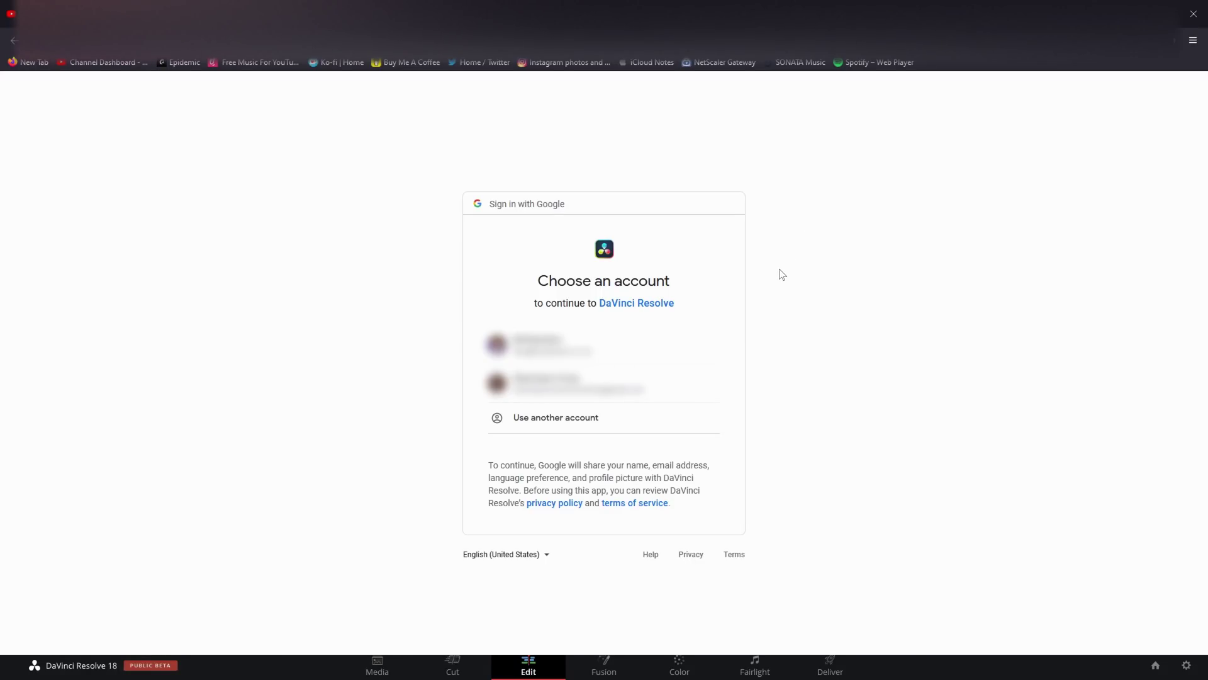
- Pick the Google account to link Resolve with YouTube, then close the browser
left_click(645, 347)
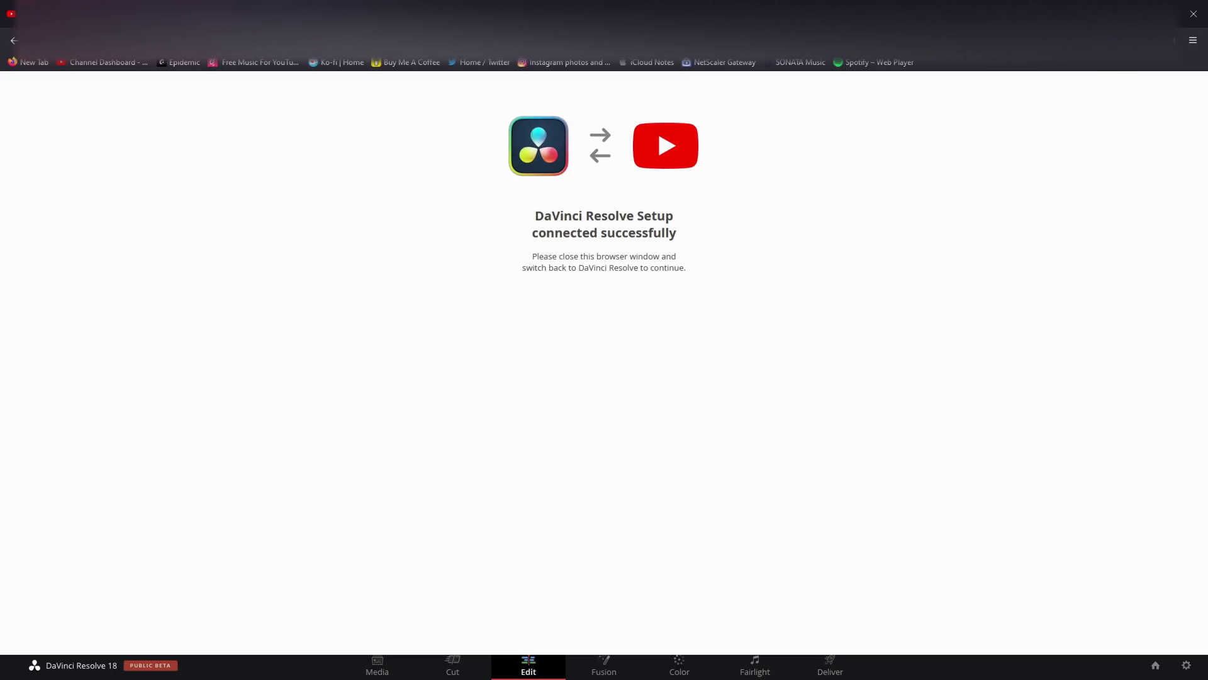
key("ctrl+w")
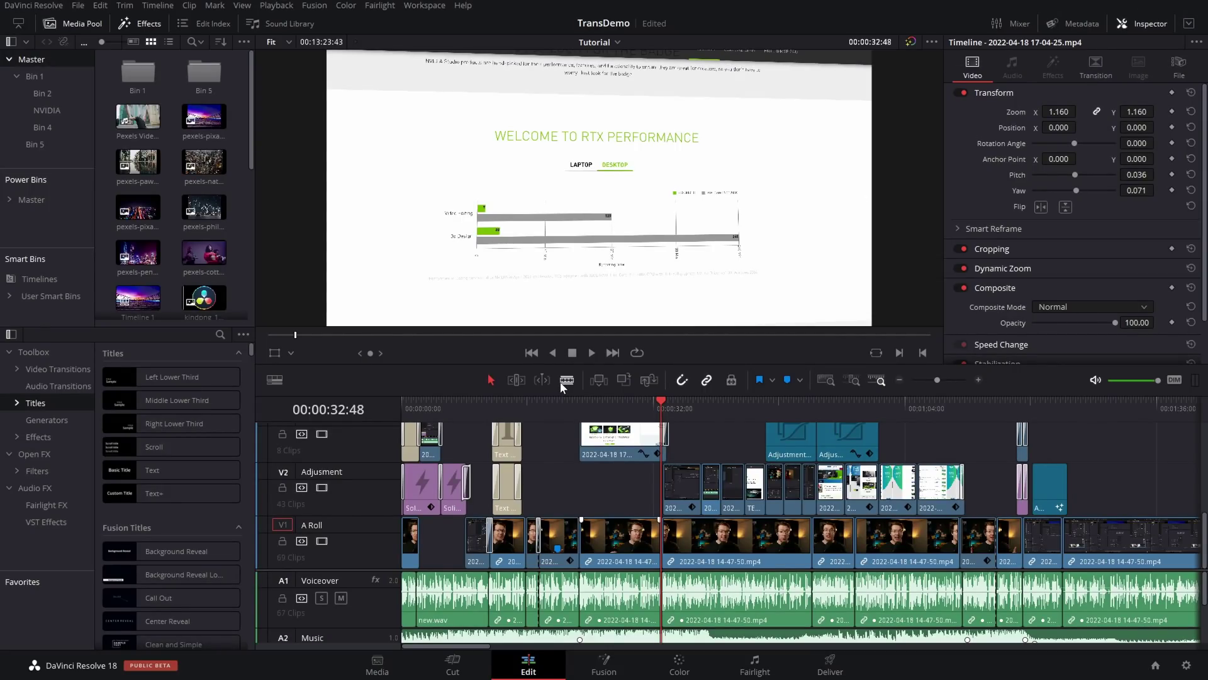
- Load the Custom Export render preset on the Deliver page
left_click(829, 665)
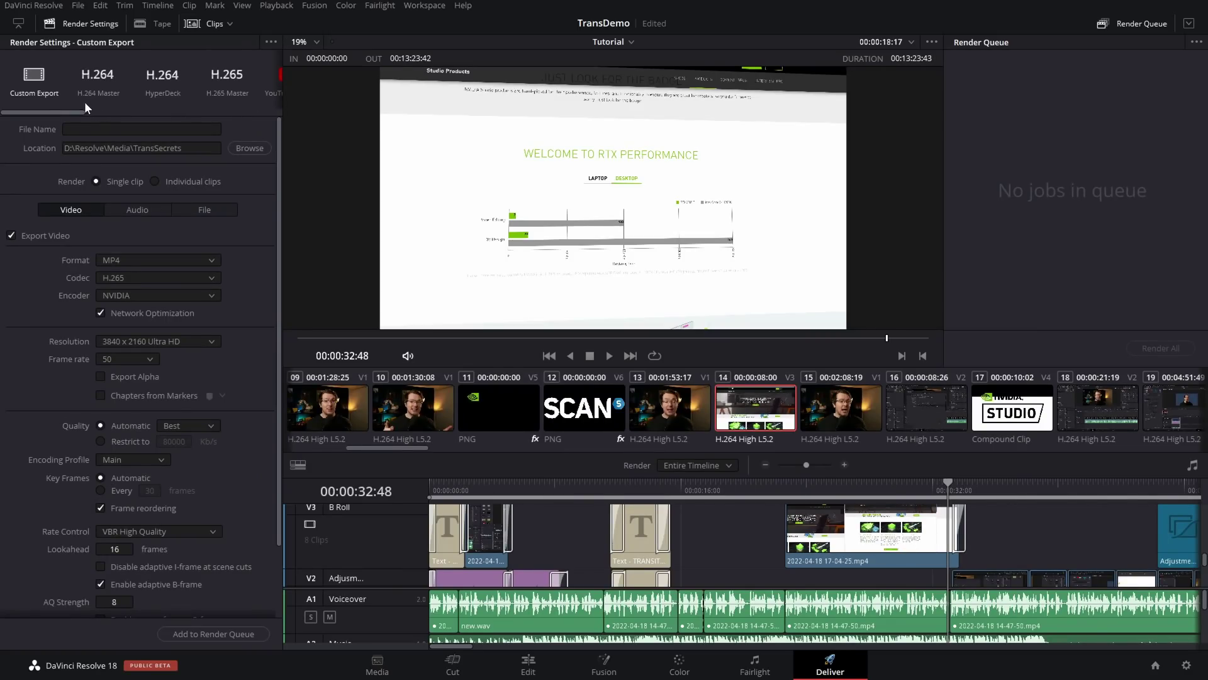
scroll(86, 102, "right", 3)
scroll(82, 104, "left", 3)
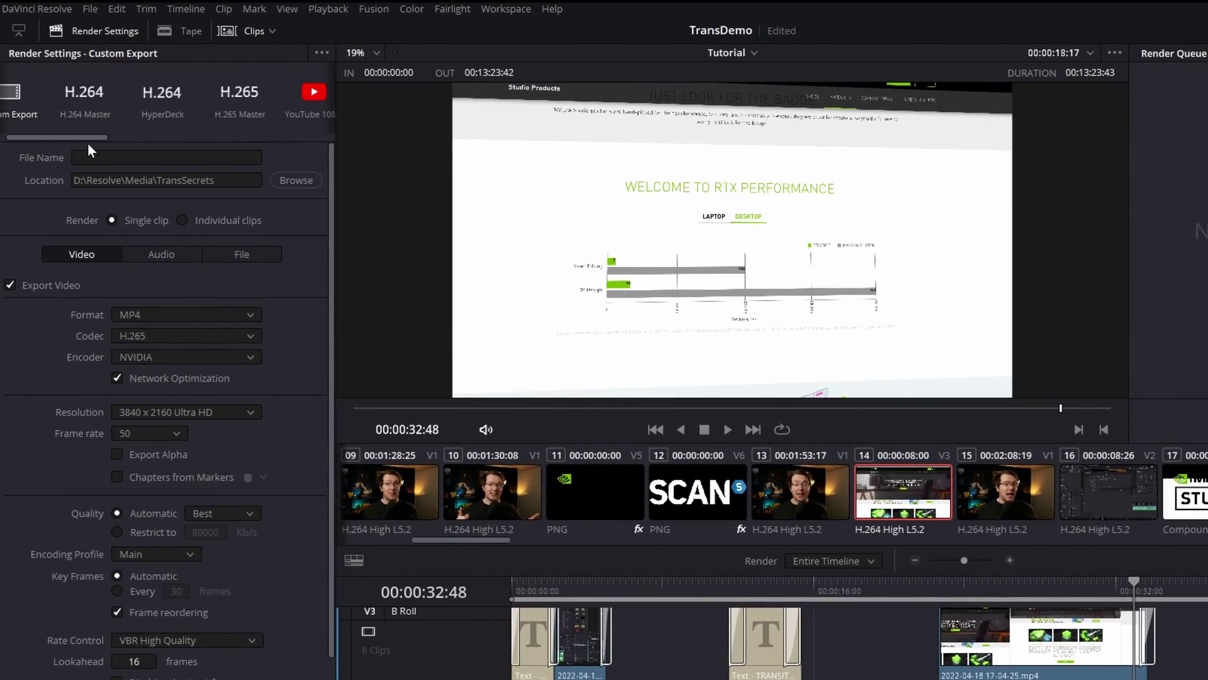
left_click_drag(94, 135, 31, 134)
left_click(39, 112)
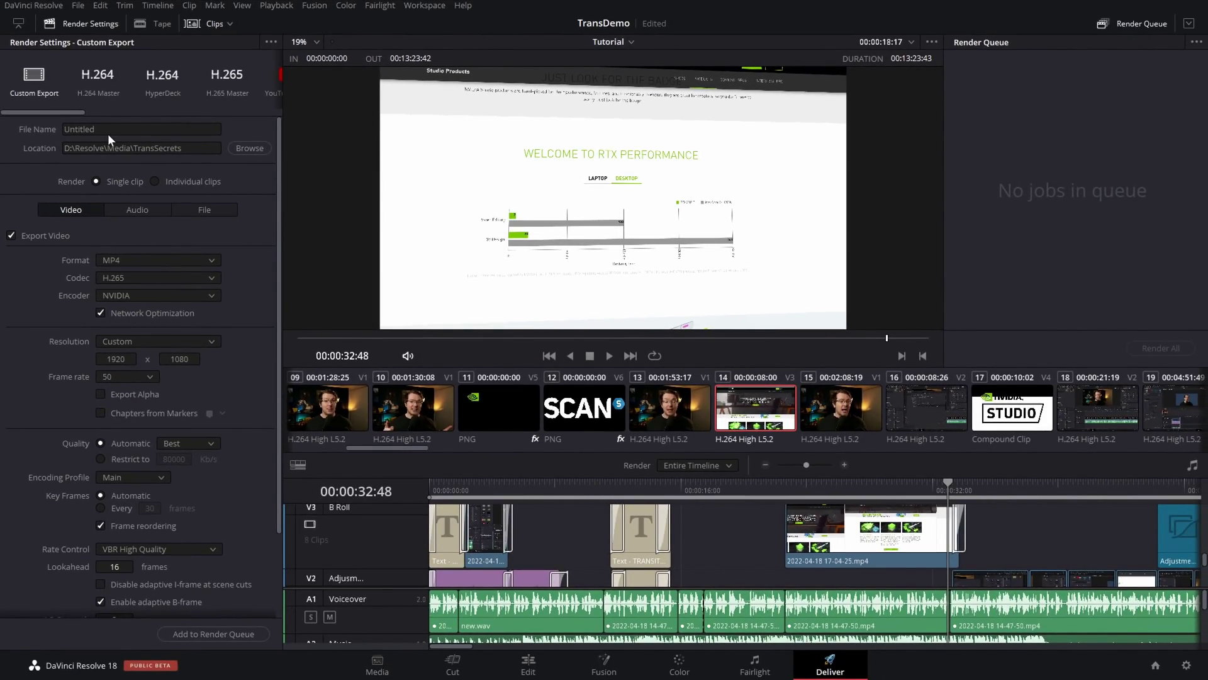
- Name the export 'Transition Secrets' and set resolution to 3840 x 2160 Ultra HD
double_click(129, 130)
type("Transition Secrets")
left_click(144, 338)
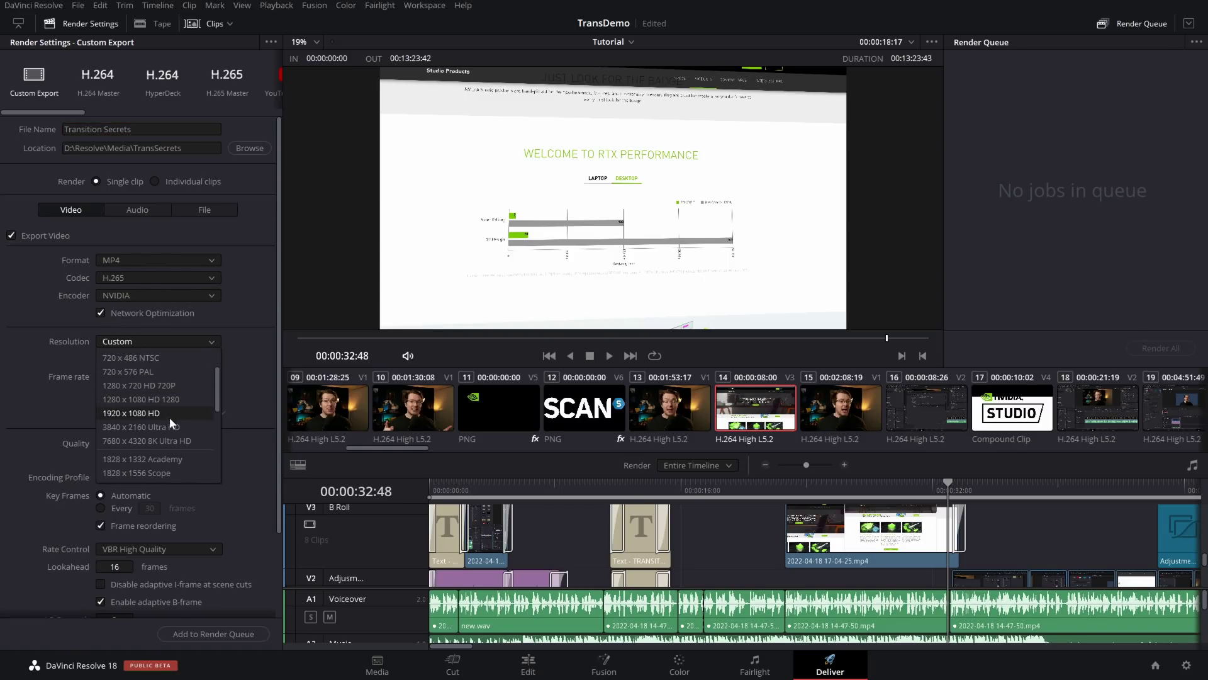
left_click(178, 426)
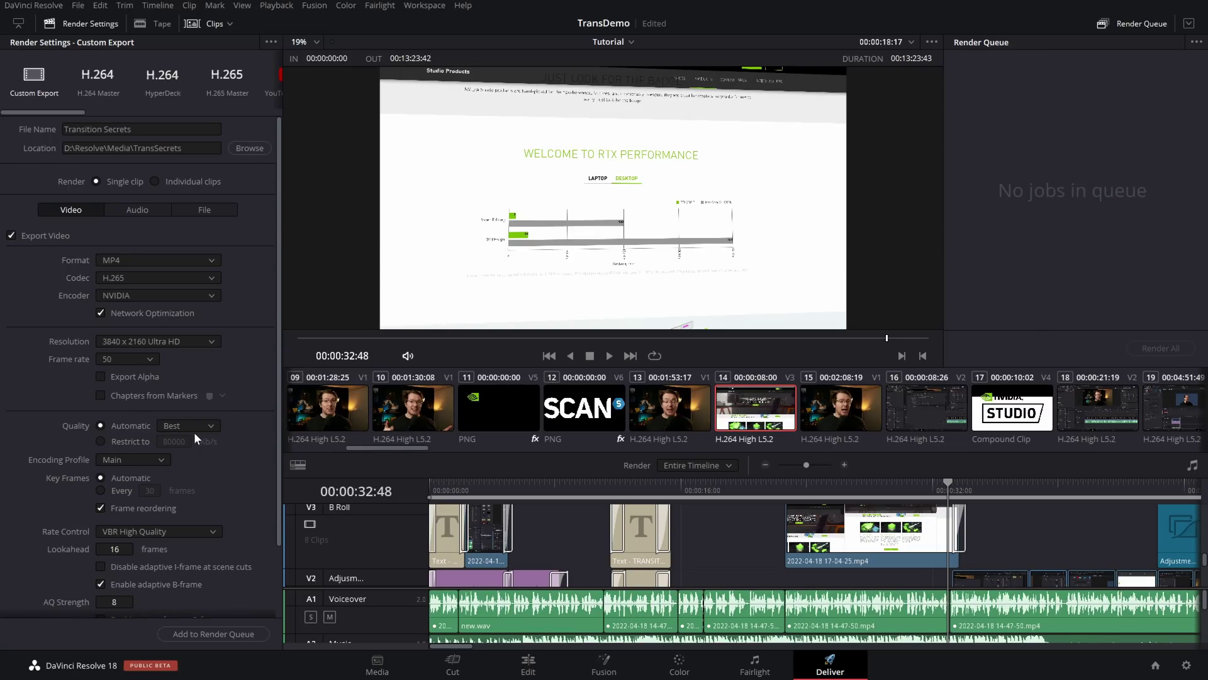
- Enable Upload directly to YouTube in YouTube Settings, keeping visibility Private
left_click_drag(278, 379, 283, 459)
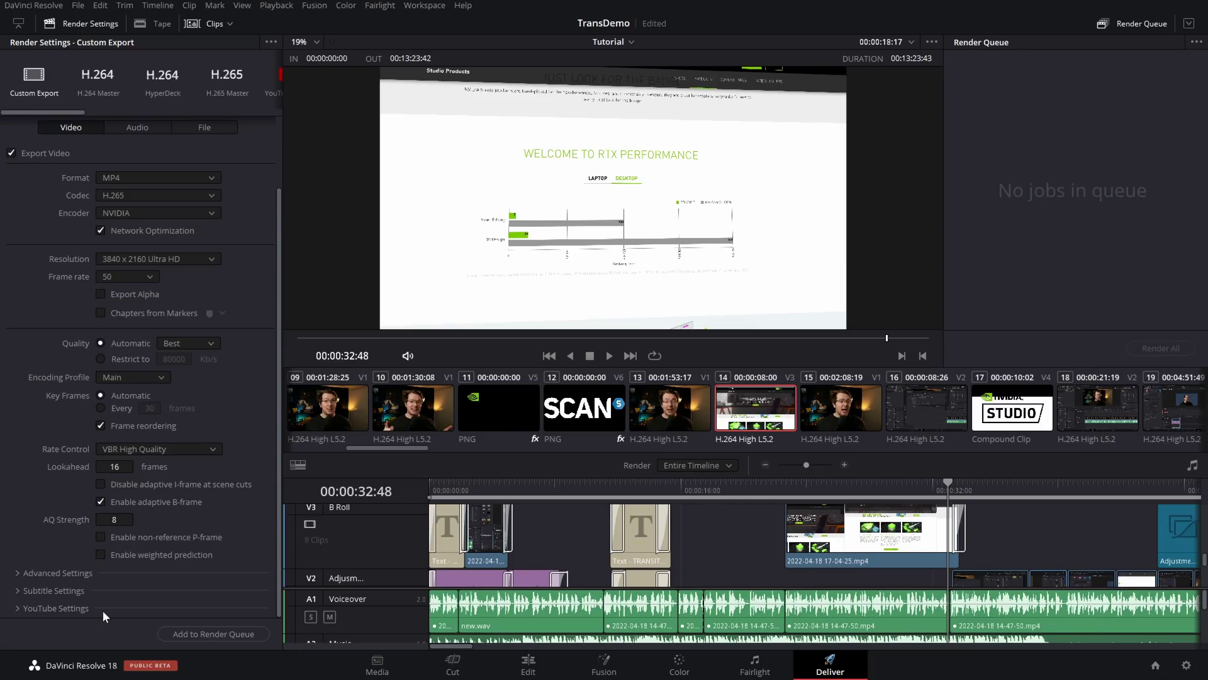
left_click(73, 609)
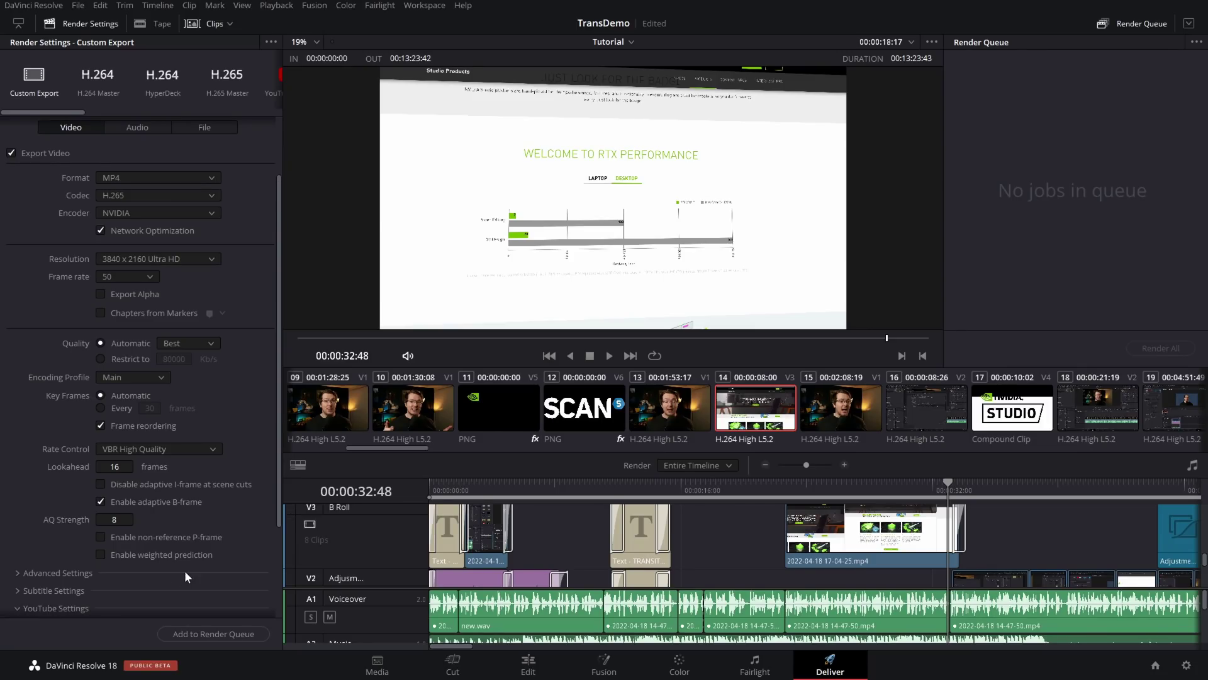
scroll(209, 533, "down", 4)
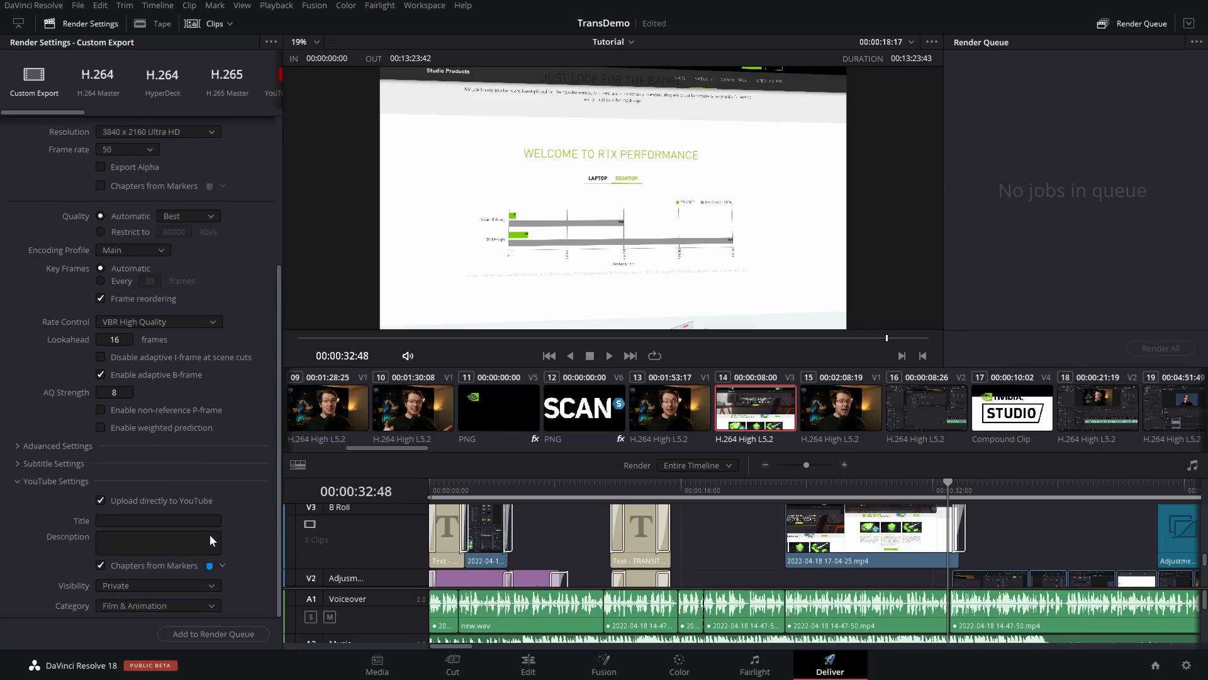
left_click(104, 497)
left_click(101, 497)
left_click(154, 586)
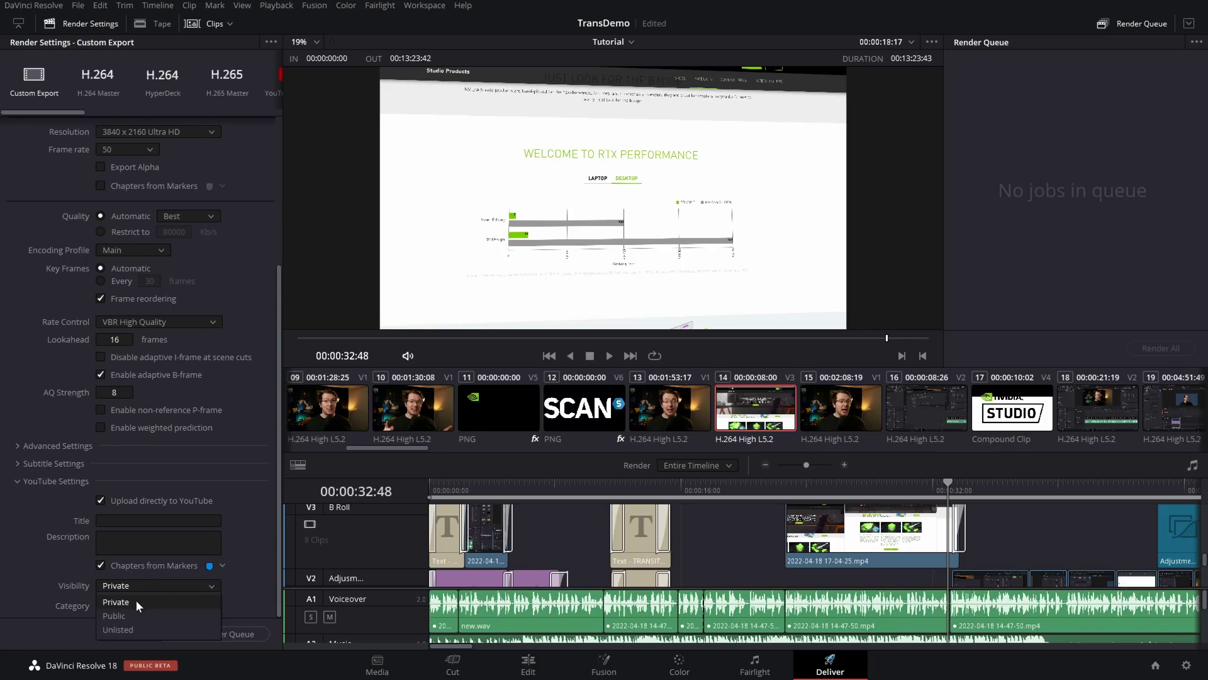
left_click(130, 602)
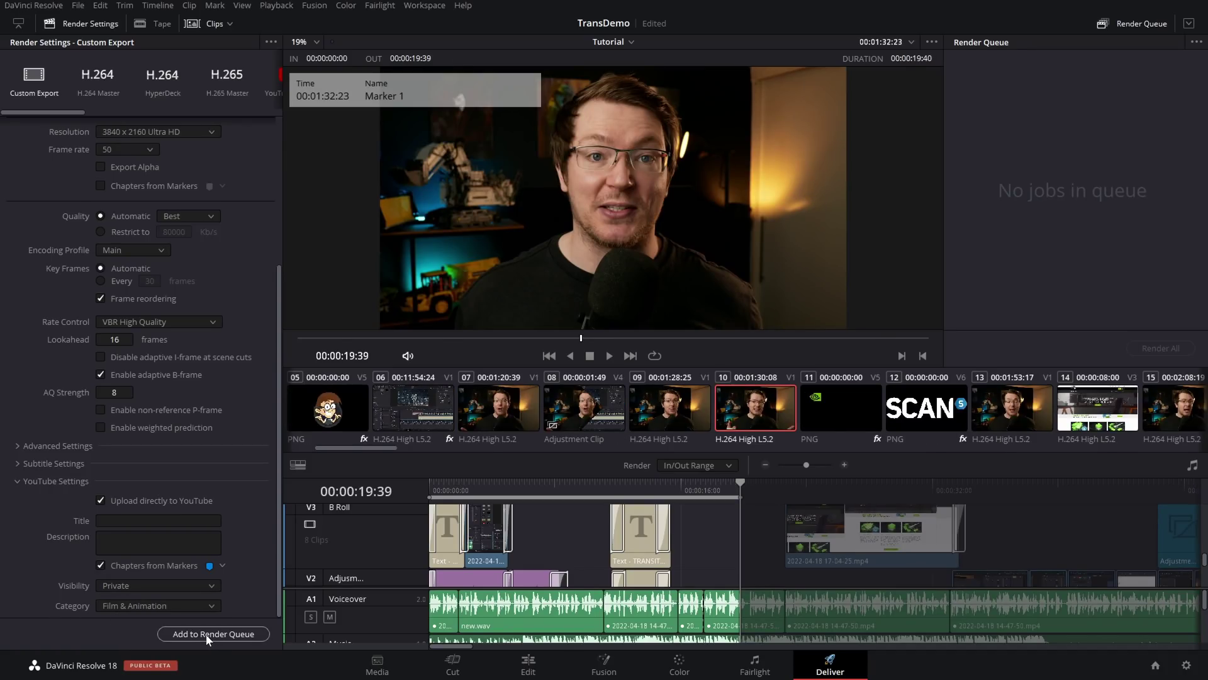
- Add the export to the render queue as Job 1, render all, and select Job 1
left_click(208, 634)
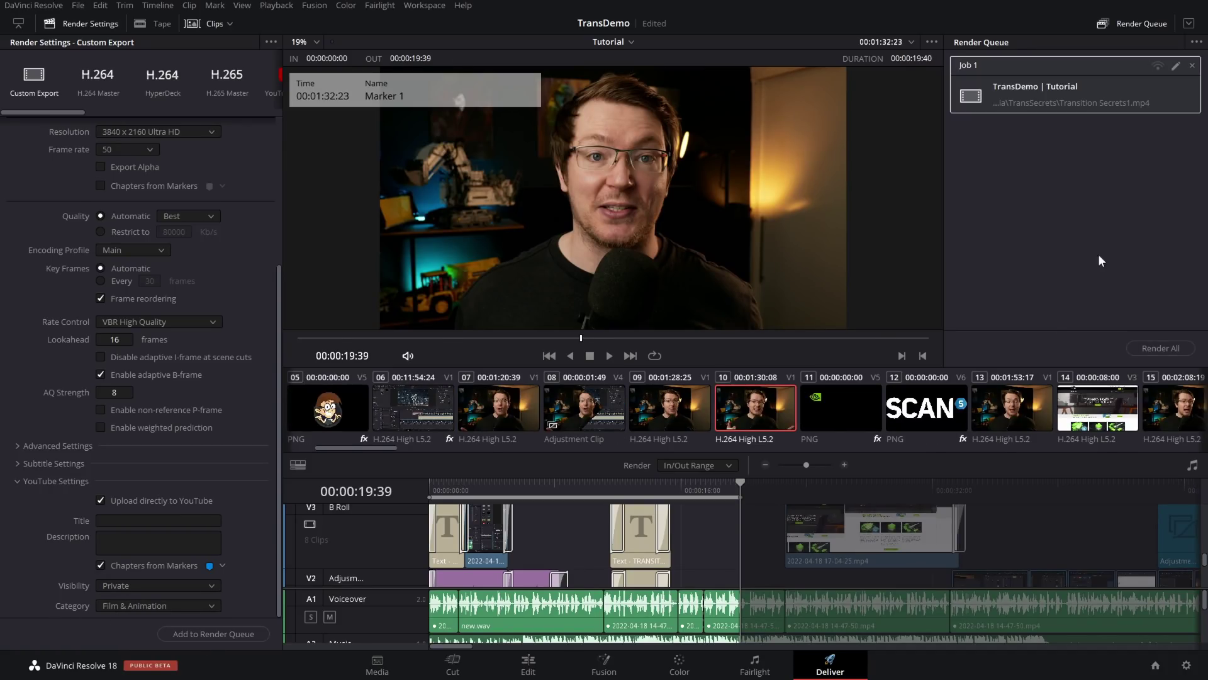
left_click(1162, 348)
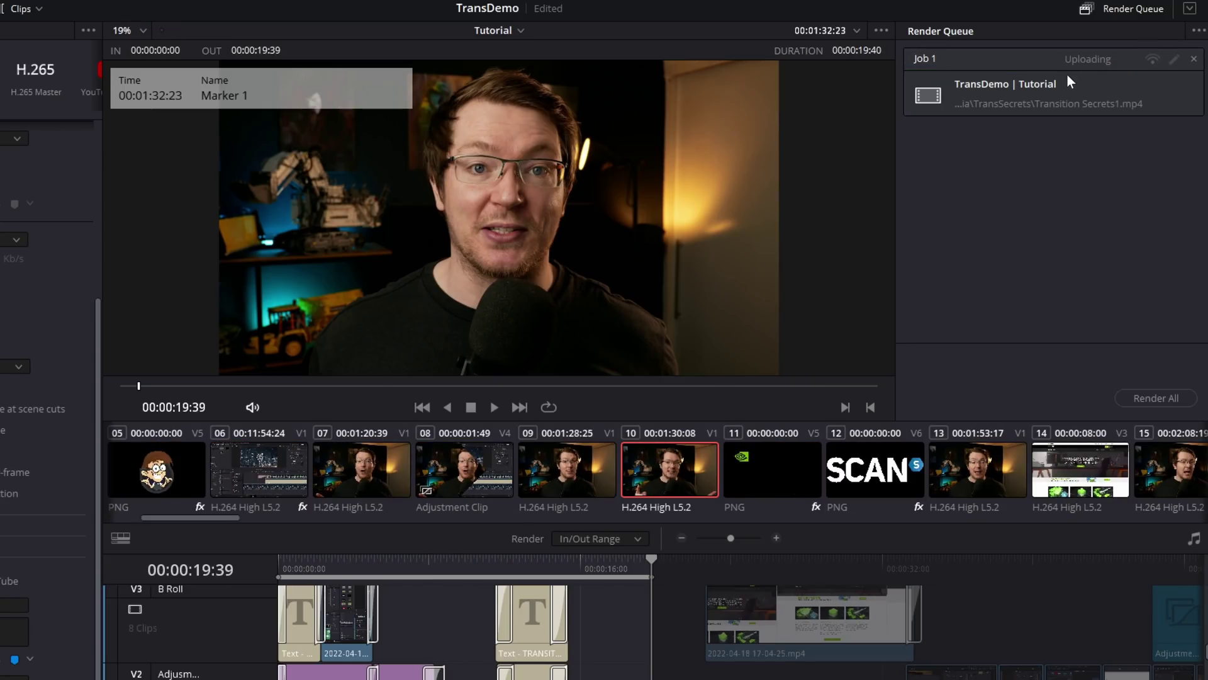
left_click(1068, 75)
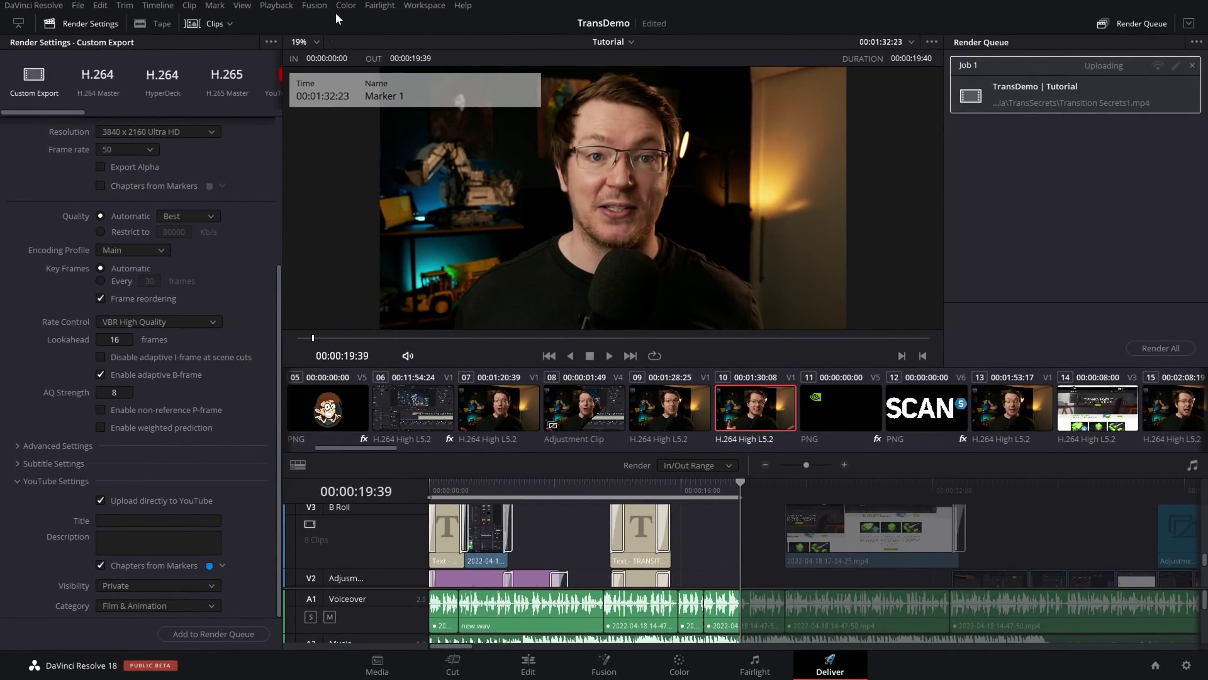
- Open Workspace > Background Activity to monitor Job 1's YouTube upload
left_click(432, 5)
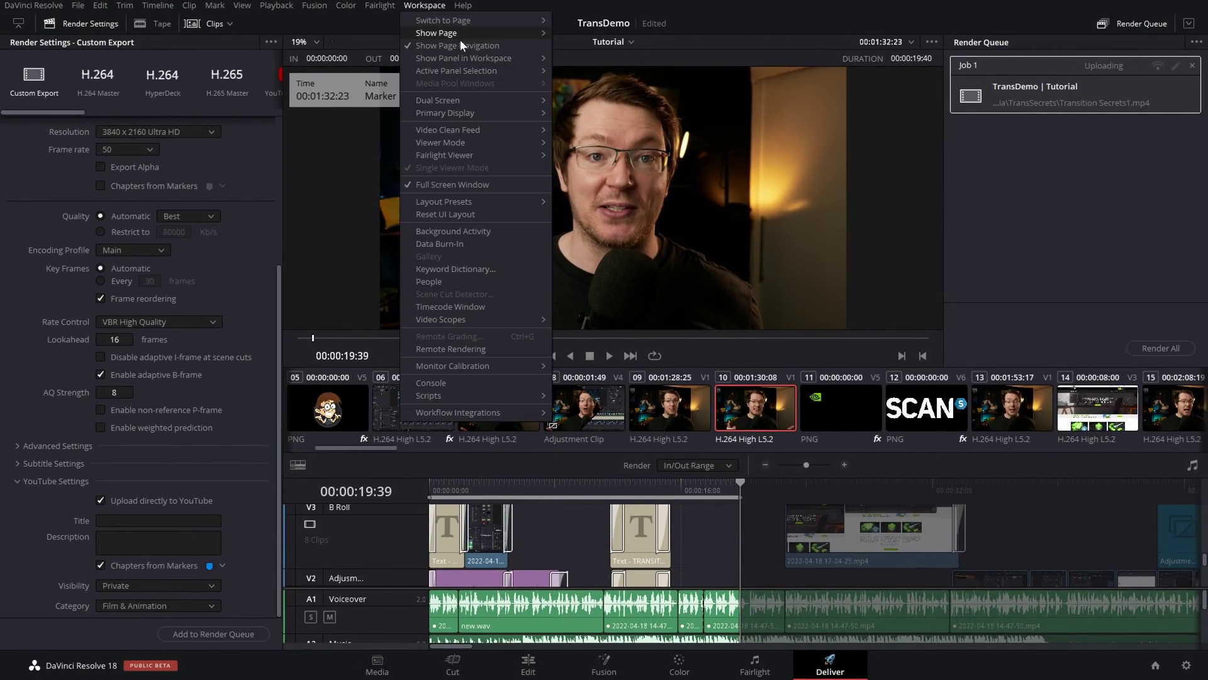
left_click(467, 230)
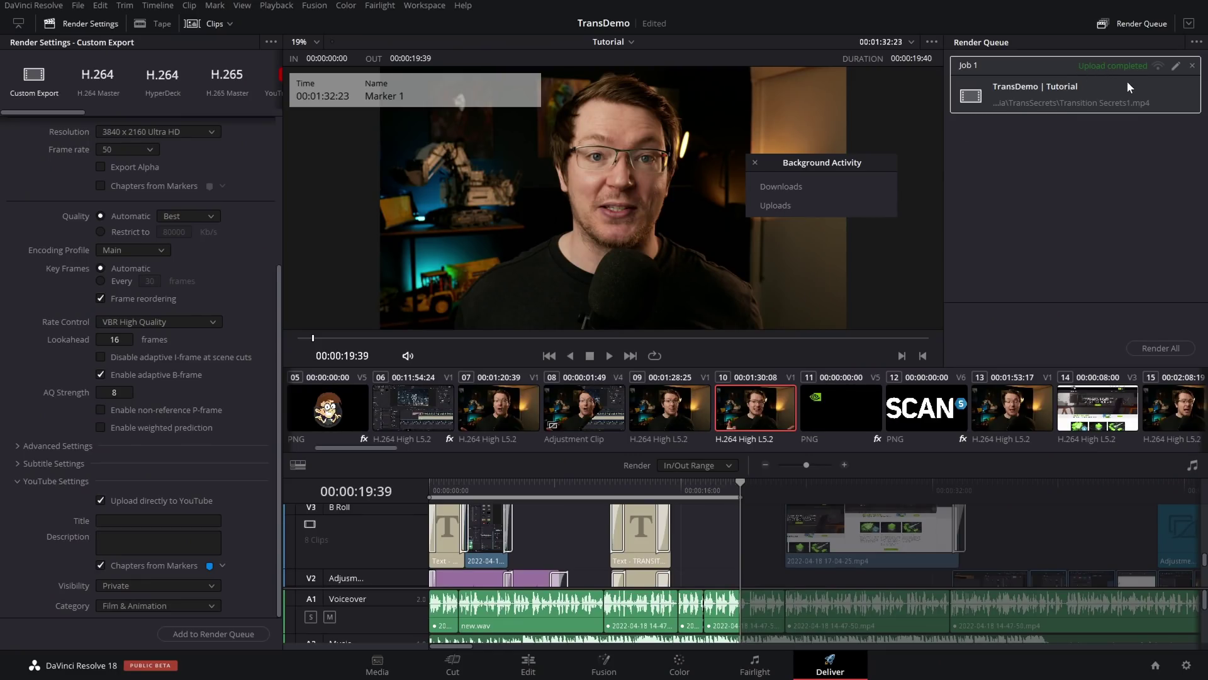
- Open Job 1's uploaded video, Transition Secrets1, on YouTube via Reveal in Browser
right_click(1040, 81)
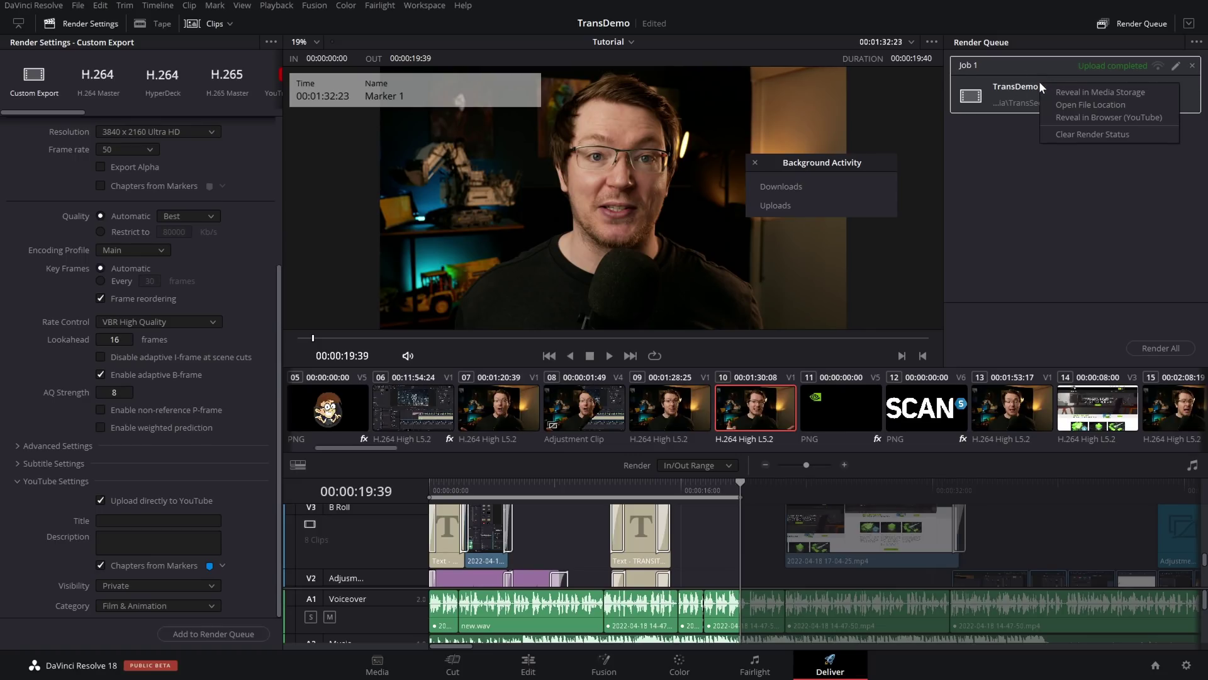
left_click(1090, 115)
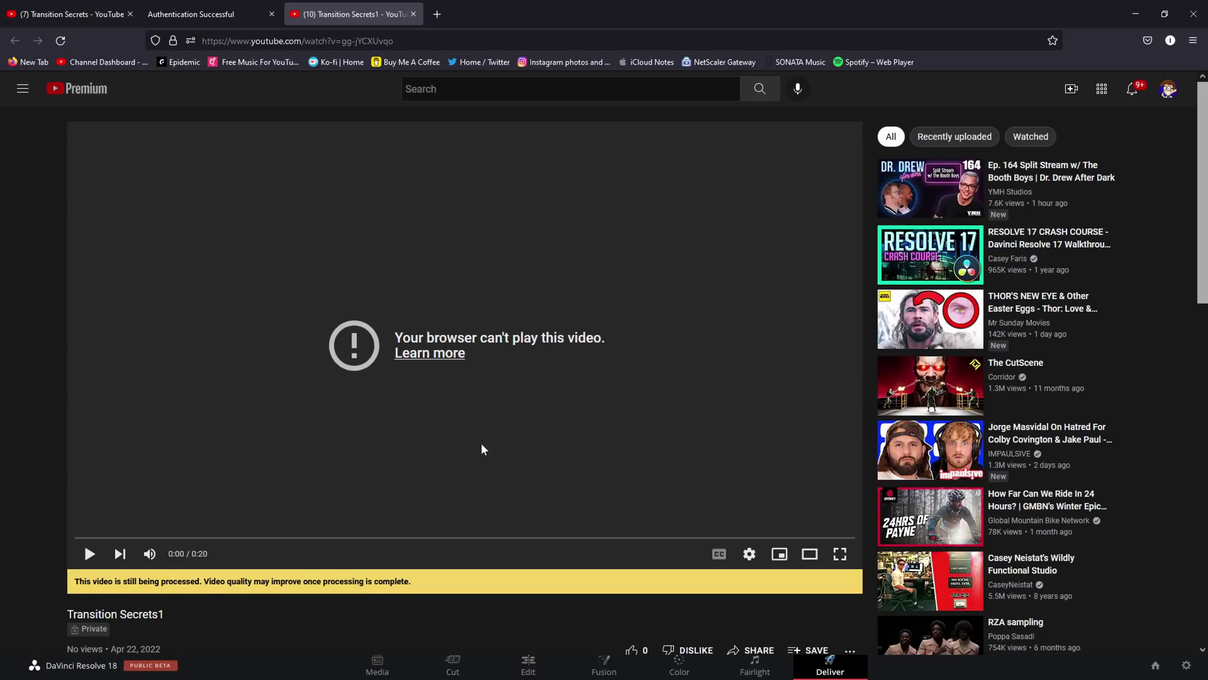
scroll(190, 556, "down", 1)
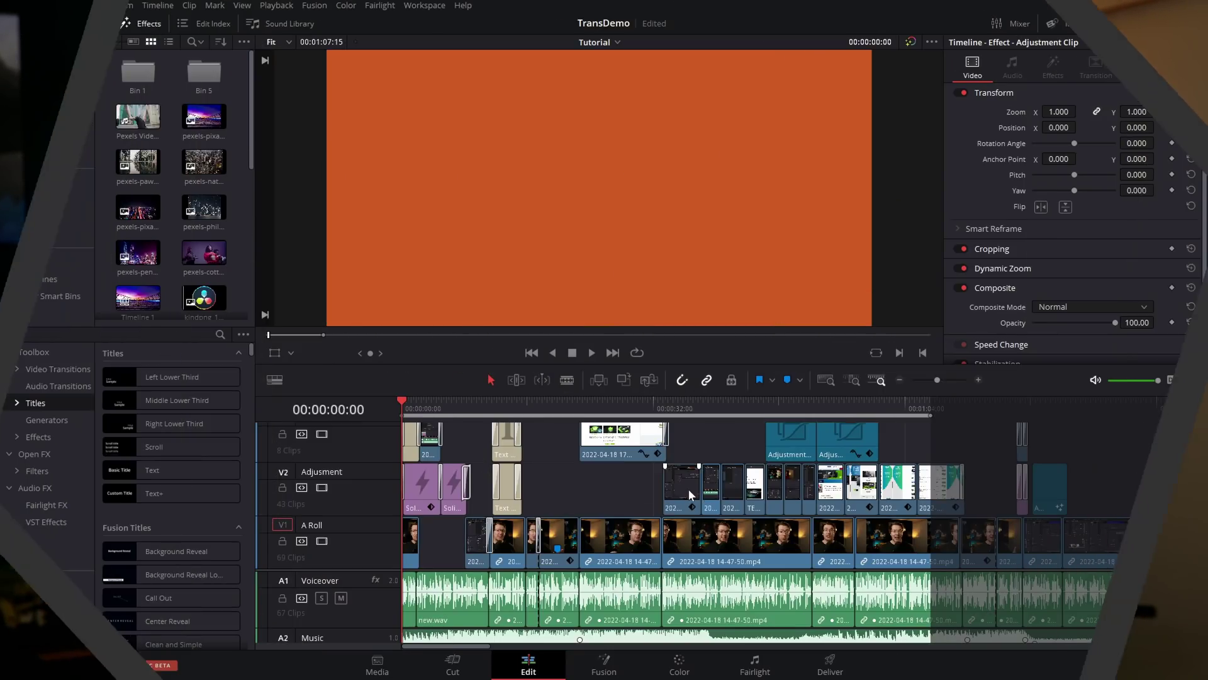
- Add a marker at 00:00:11:14 on the TransDemo timeline
scroll(575, 497, "up", 2)
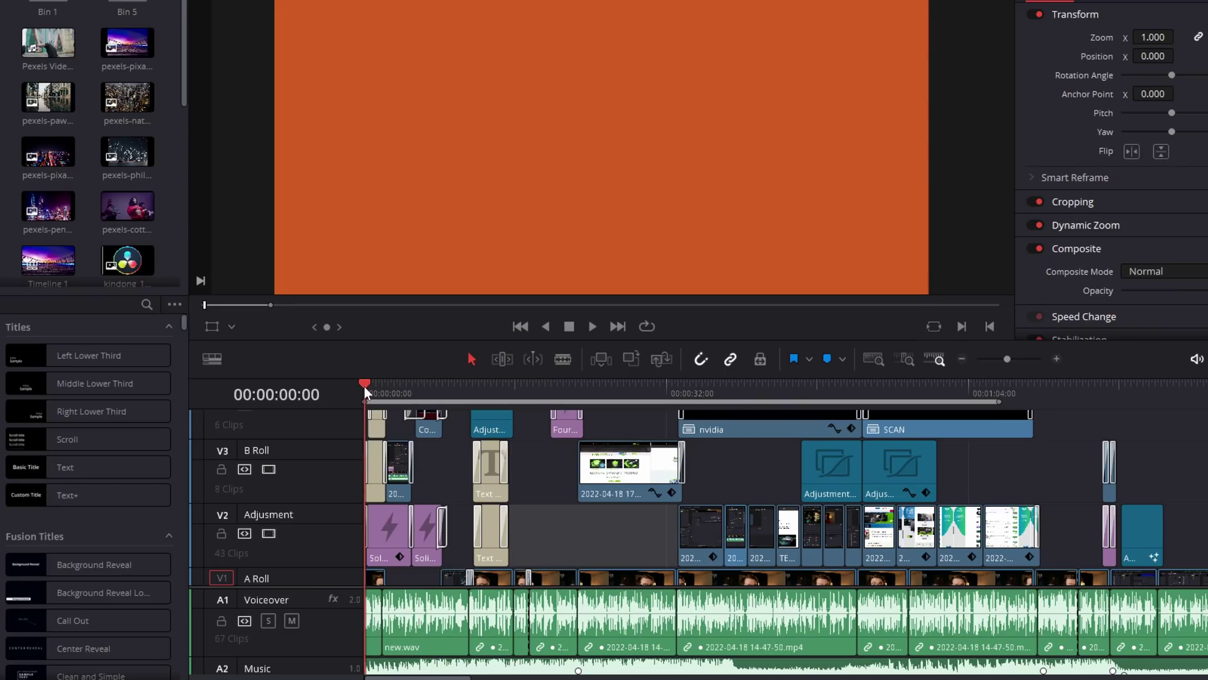
left_click_drag(365, 387, 471, 388)
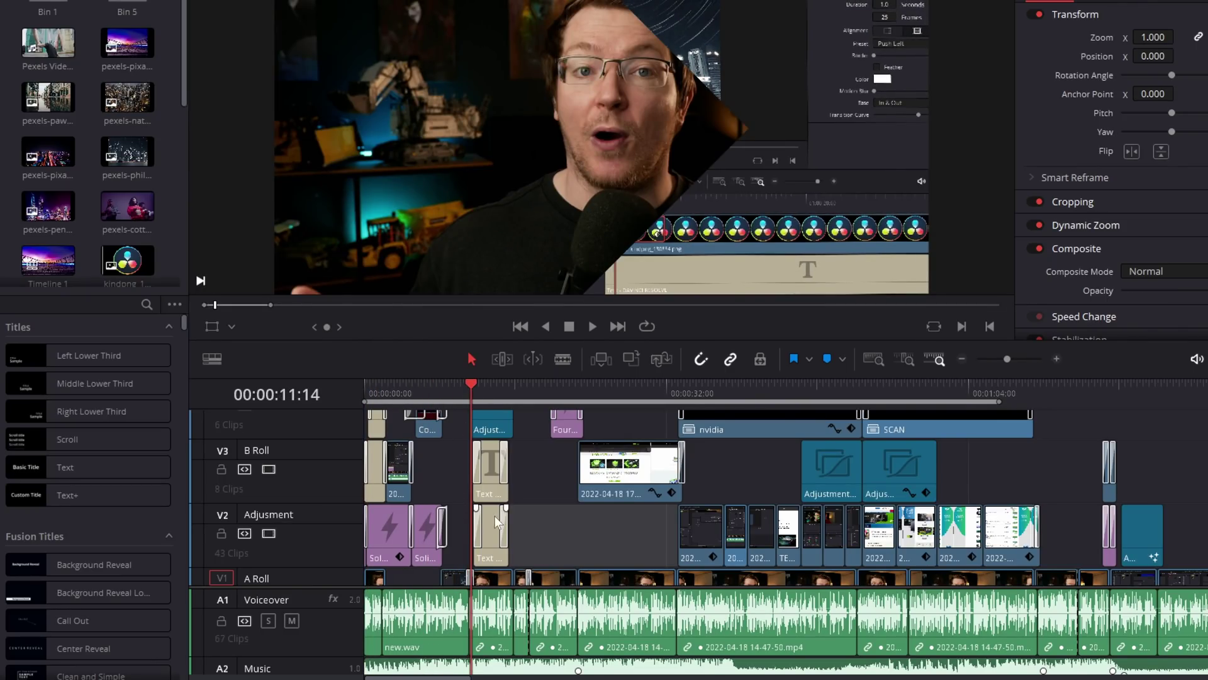
scroll(434, 553, "down", 2)
scroll(486, 484, "up", 5)
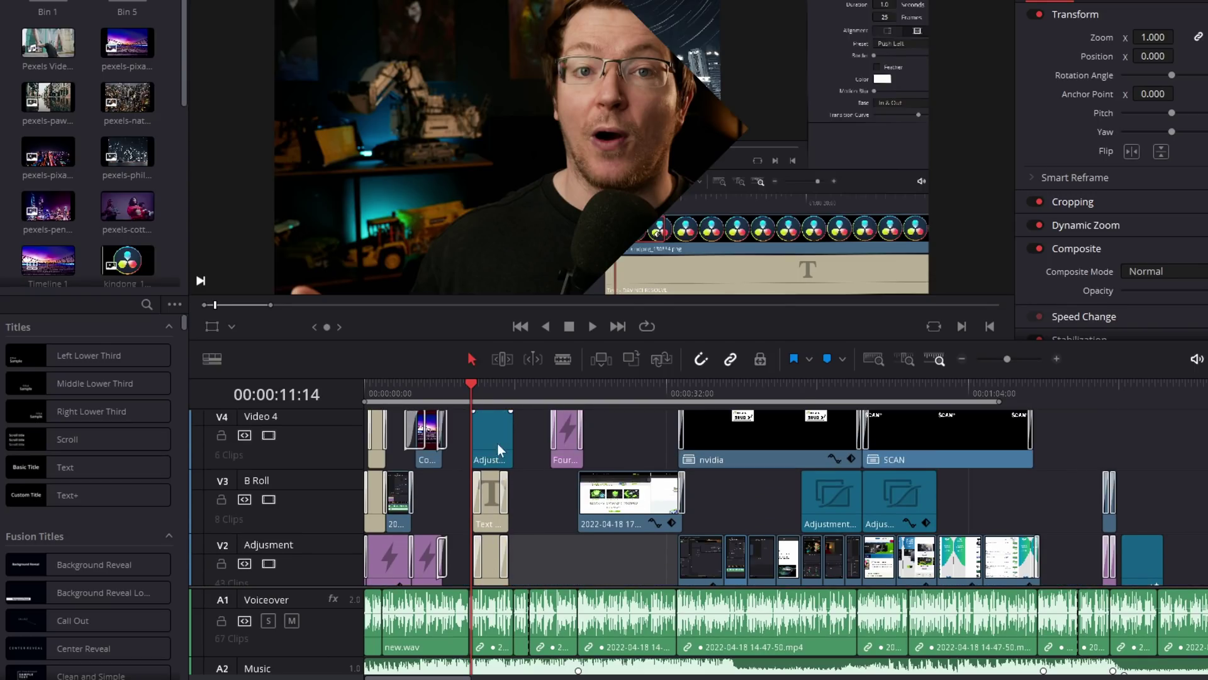
key("m")
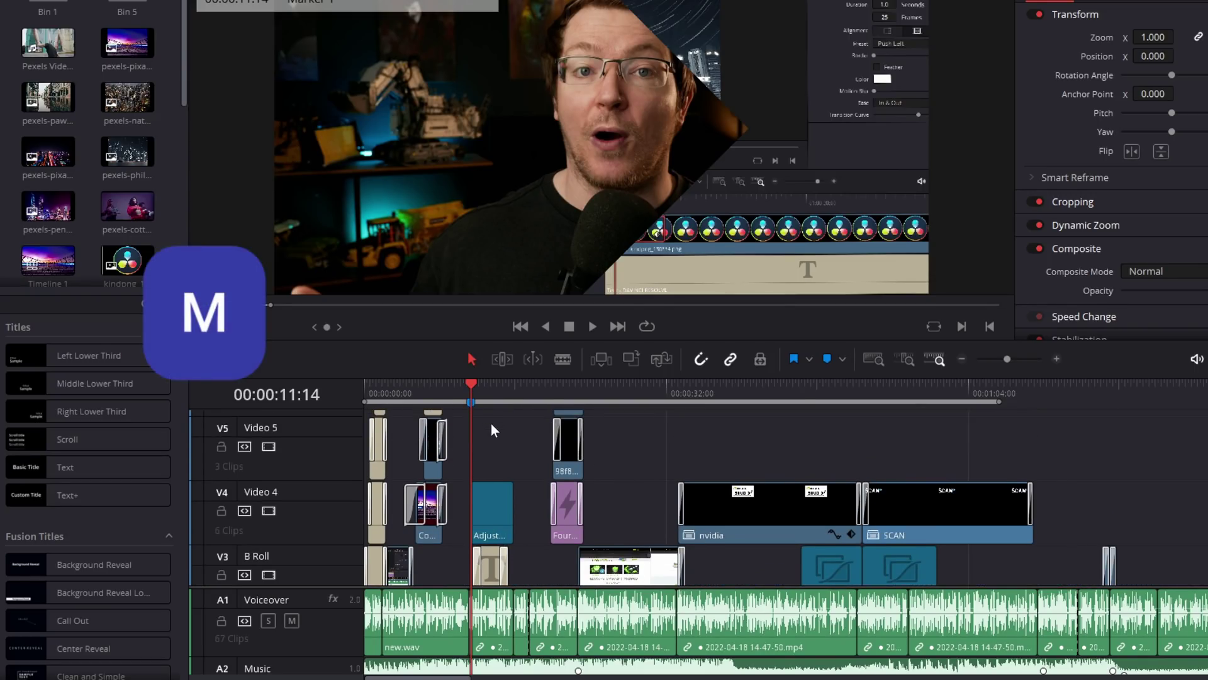
- Open Marker 1's details to check its name, then park the playhead at 00:00:28:28
left_click_drag(478, 383, 501, 383)
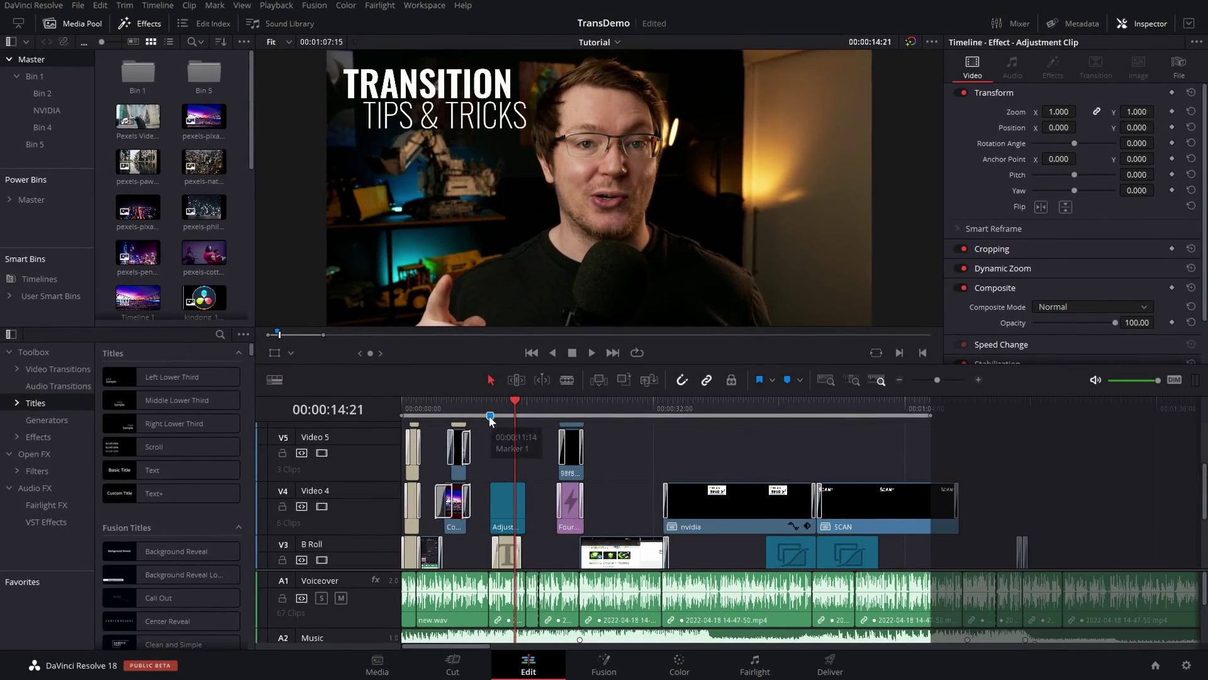
double_click(490, 417)
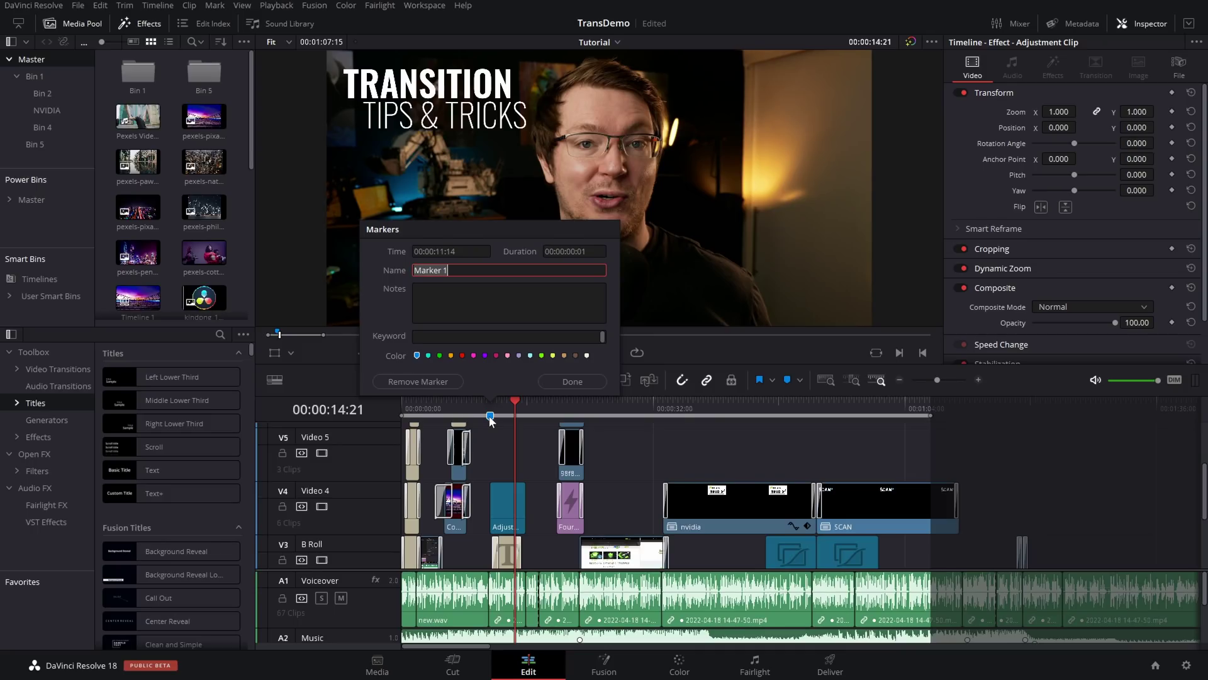
left_click_drag(494, 409, 626, 410)
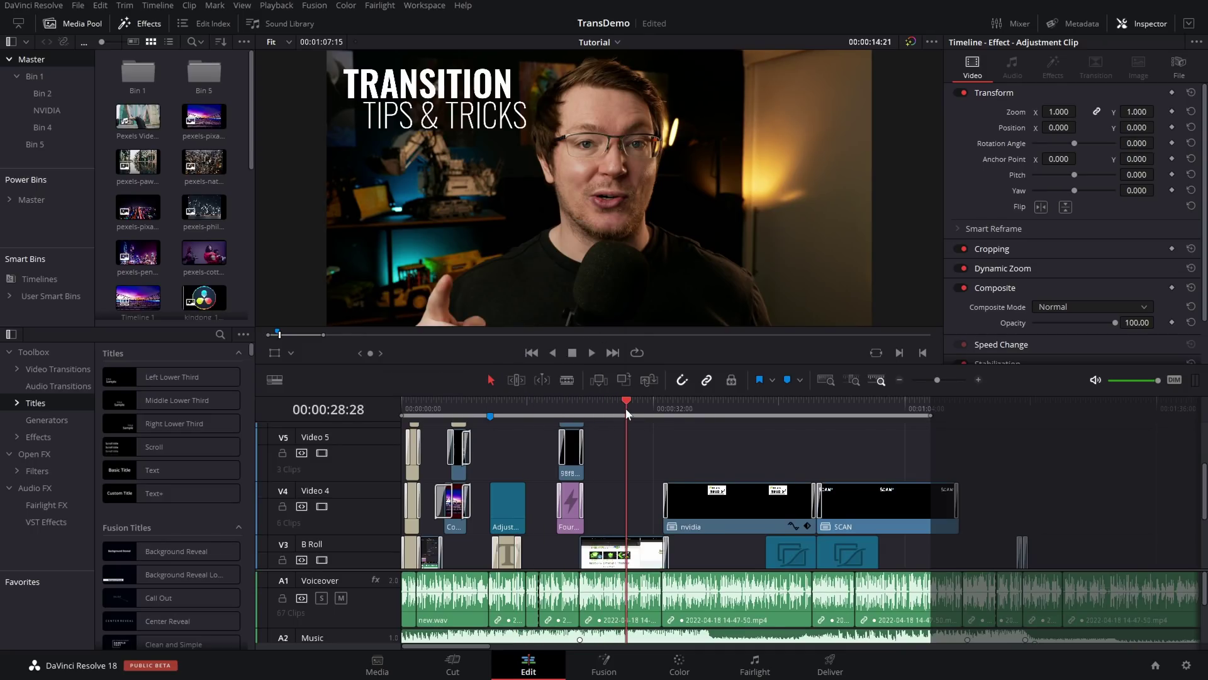
- Add Marker 2 at 00:00:28:28 with the M shortcut
key("m")
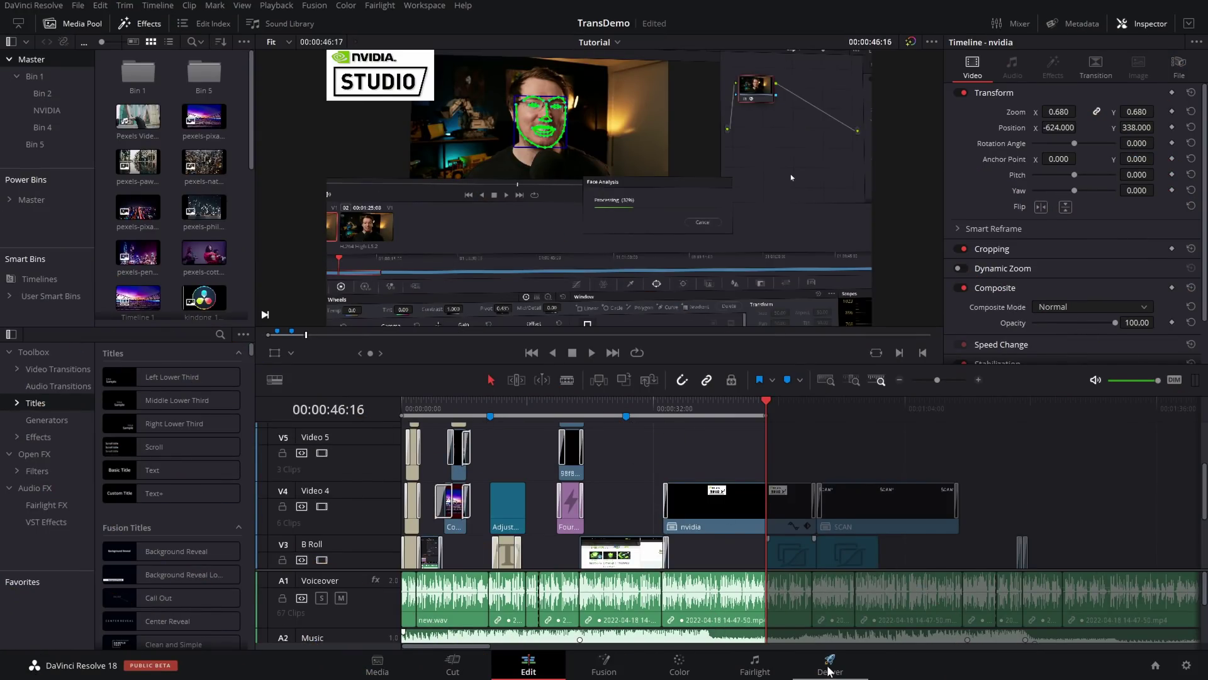
- On the Deliver page, set Chapters from Markers to use Blue markers
left_click(830, 662)
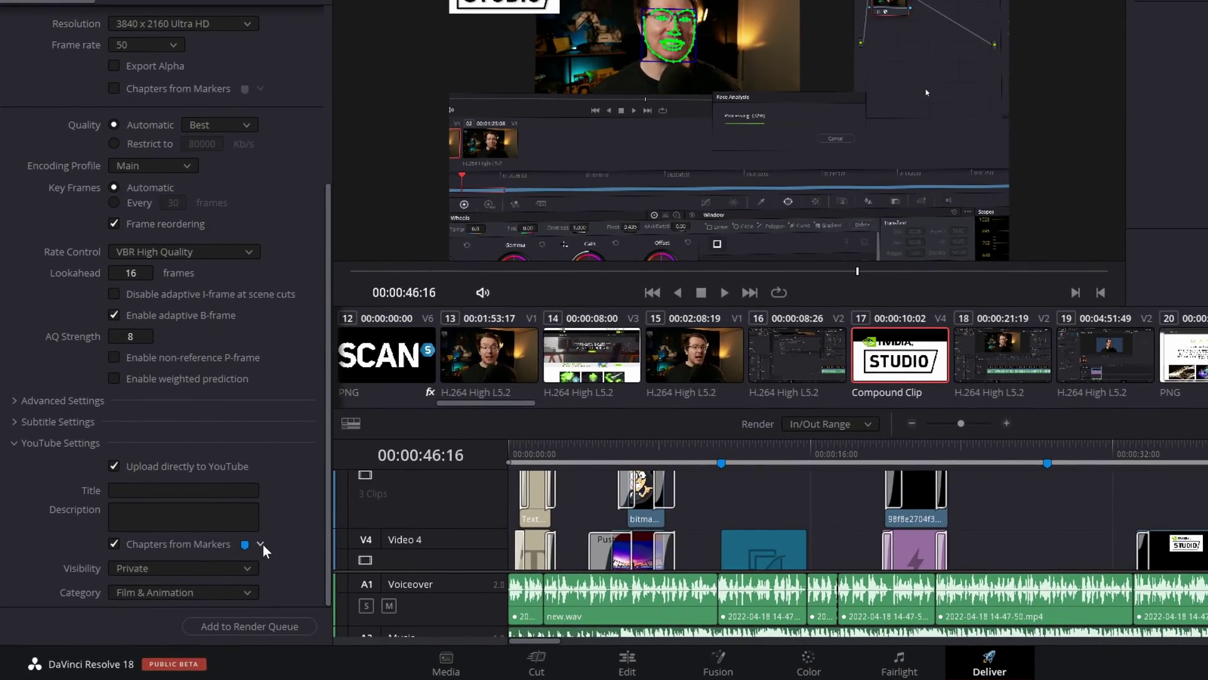
left_click(261, 544)
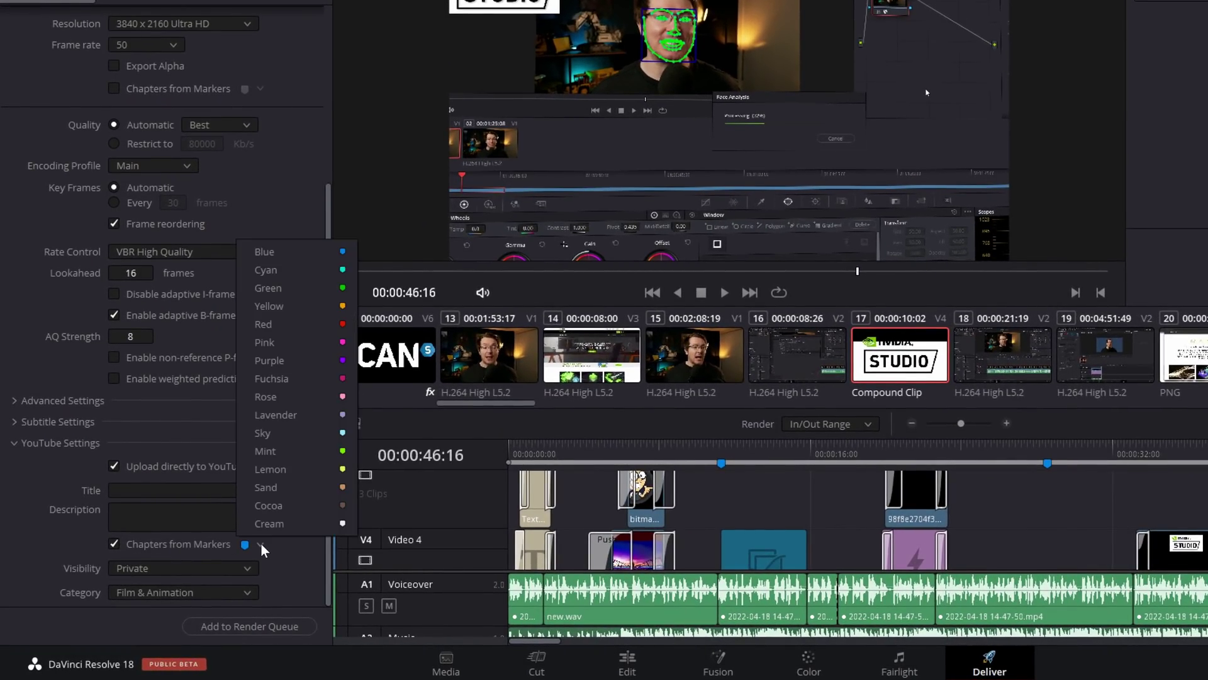
left_click(285, 250)
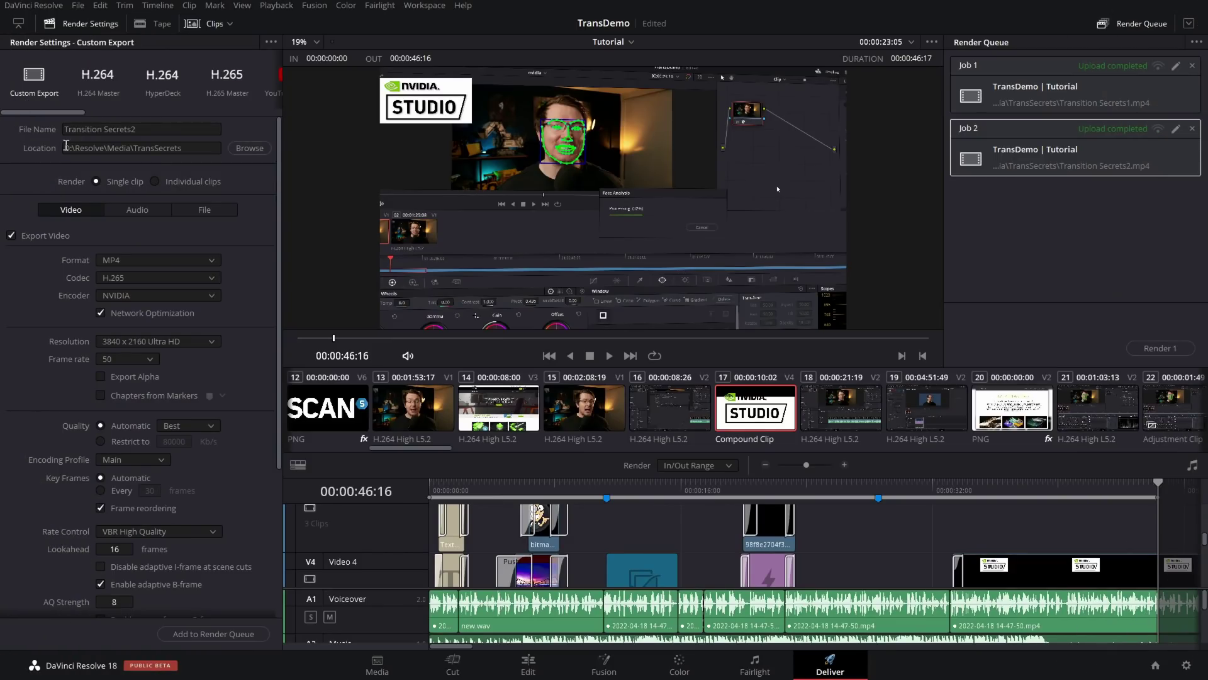
scroll(153, 371, "down", 5)
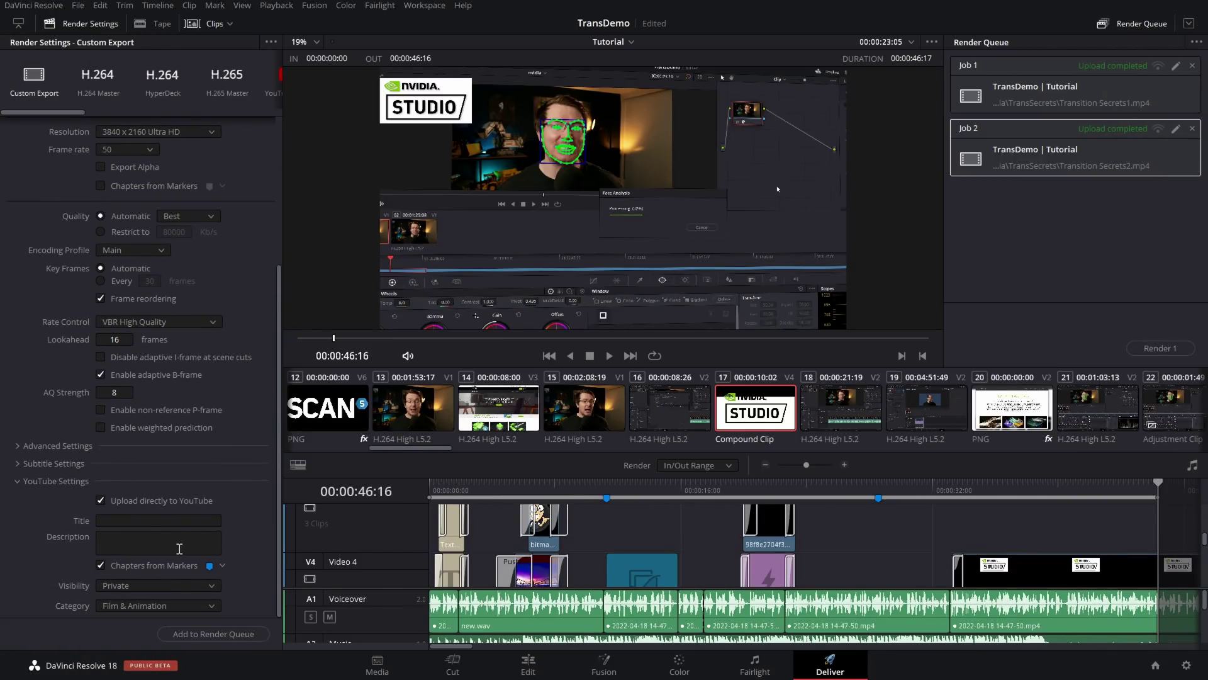
scroll(179, 541, "up", 5)
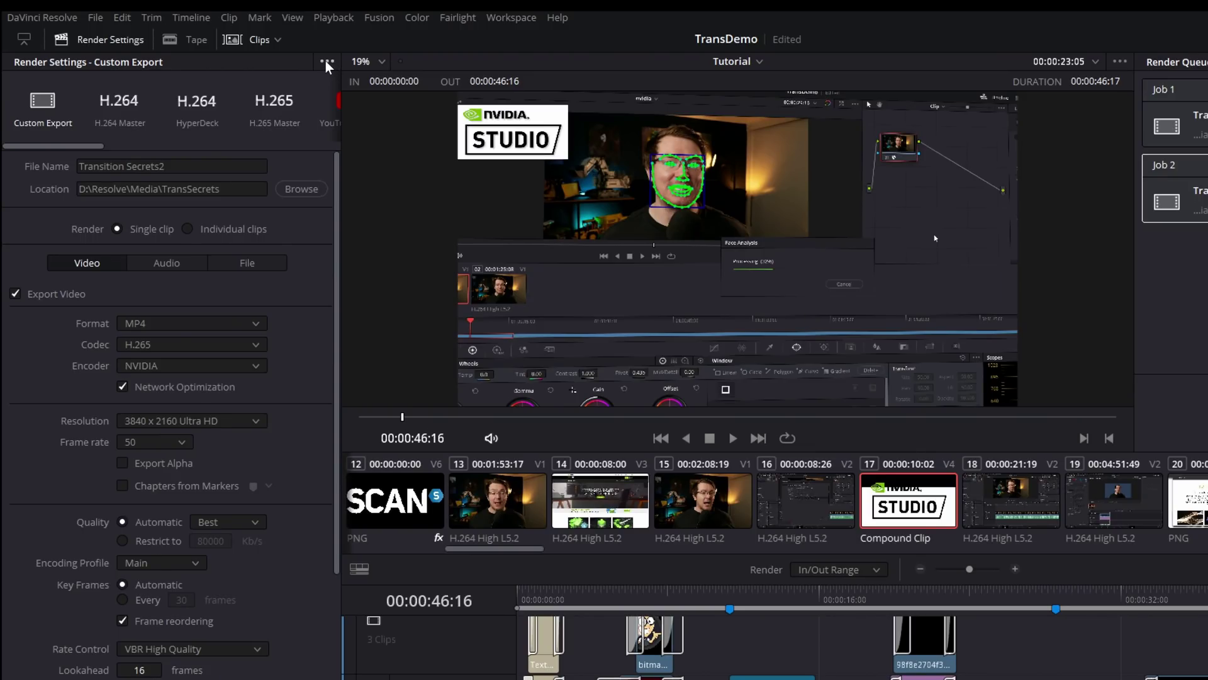
- Save the current render settings as a new preset named 'UHD 50 YT'
left_click(327, 63)
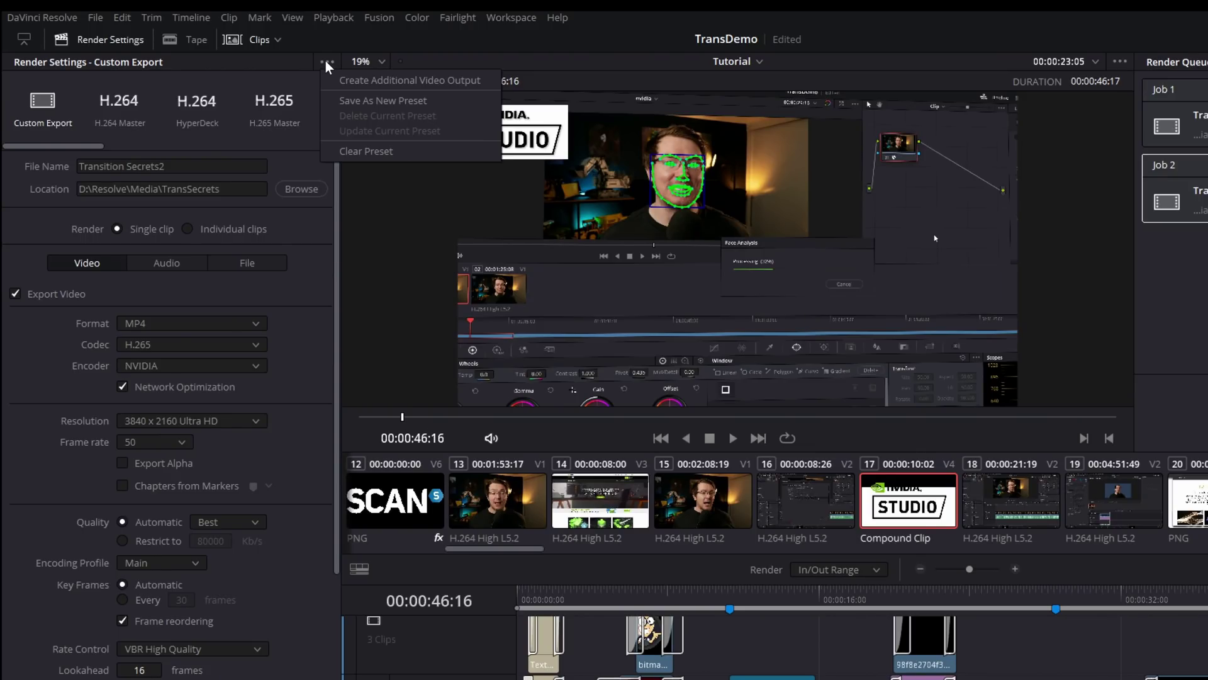
left_click(374, 102)
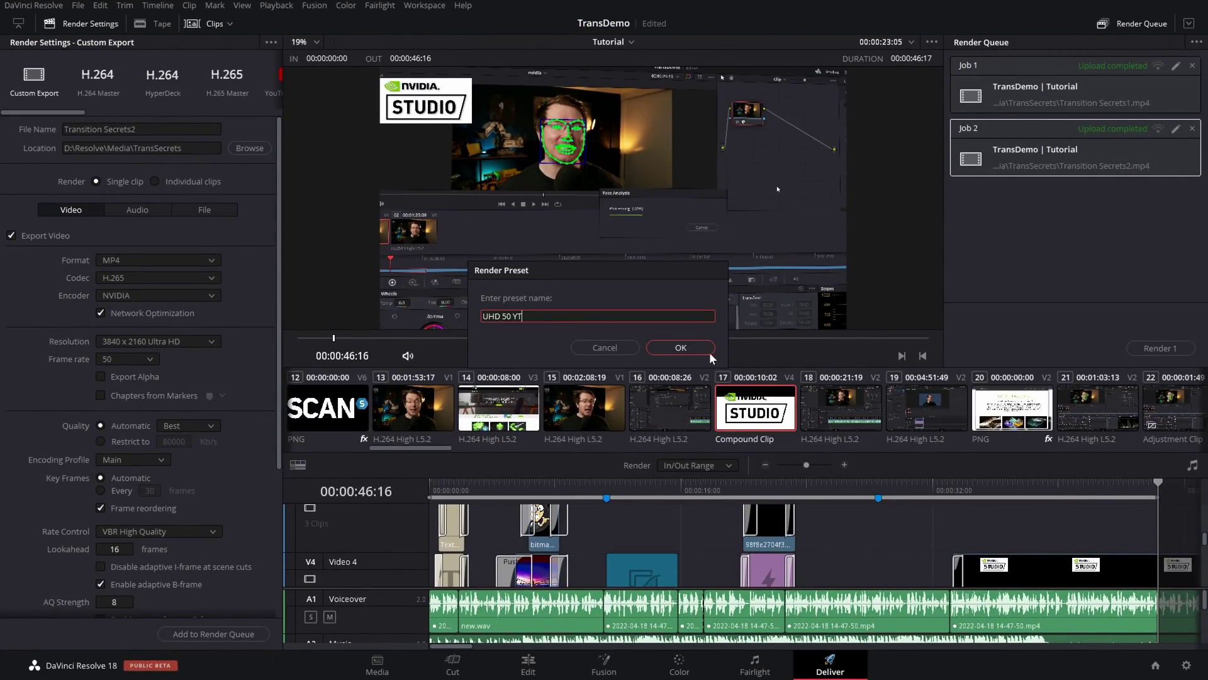
left_click(681, 348)
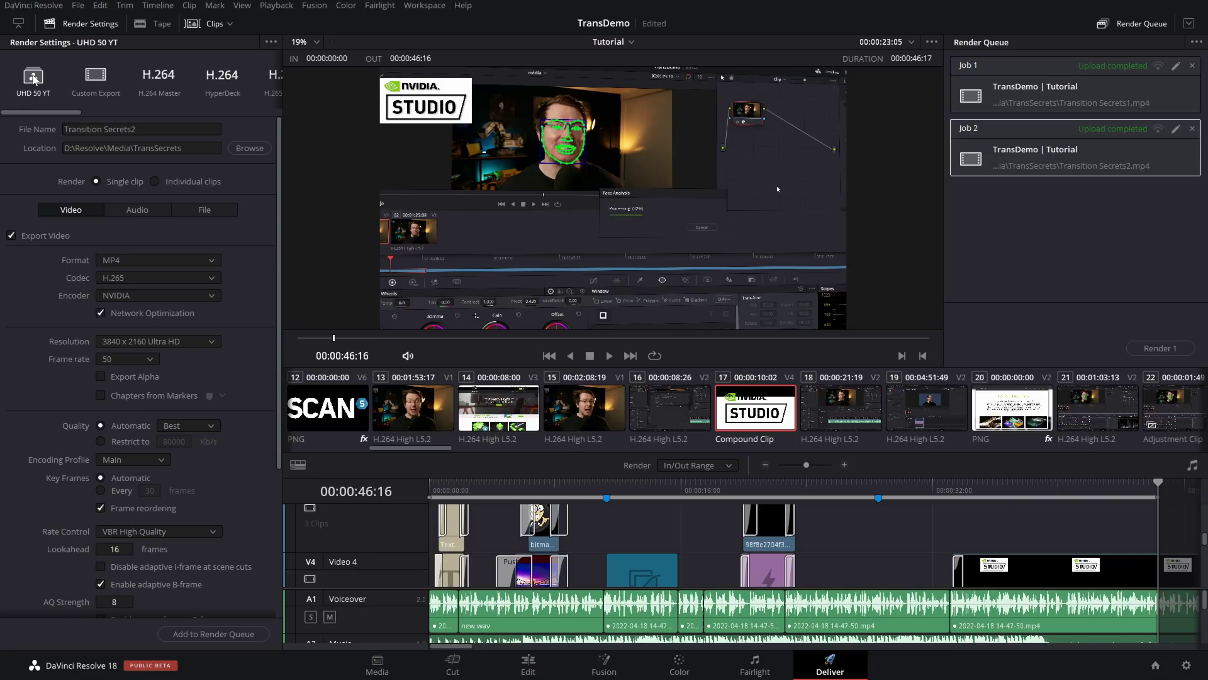
scroll(151, 255, "down", 5)
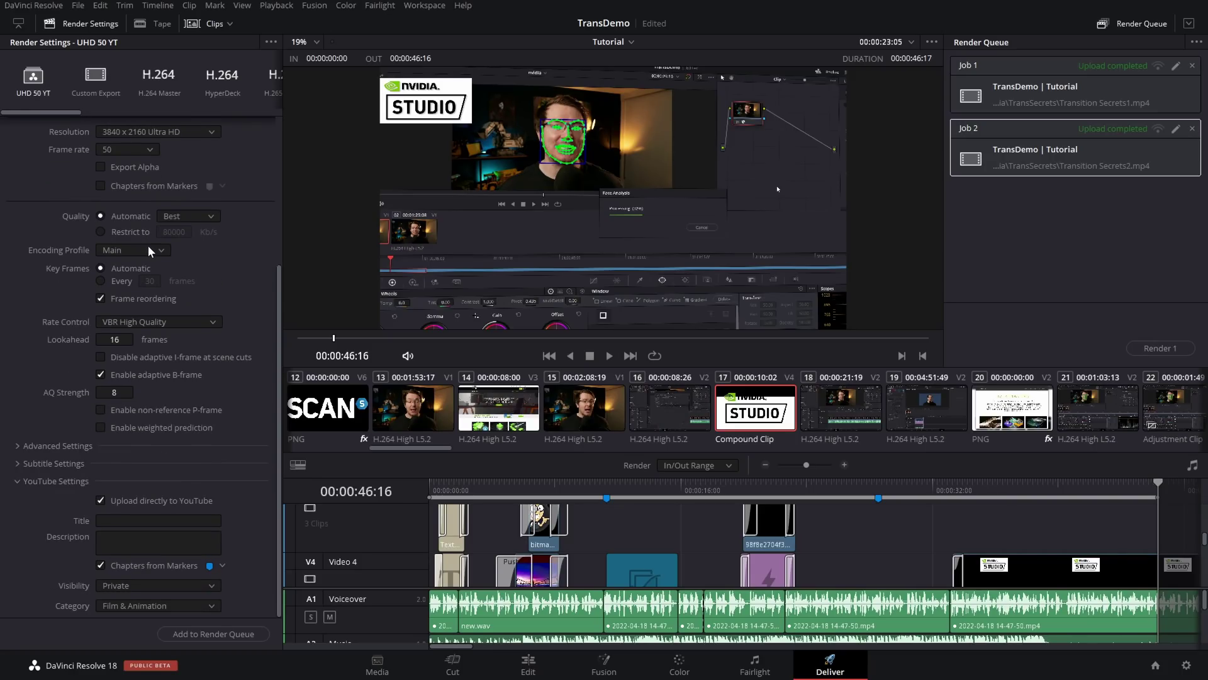